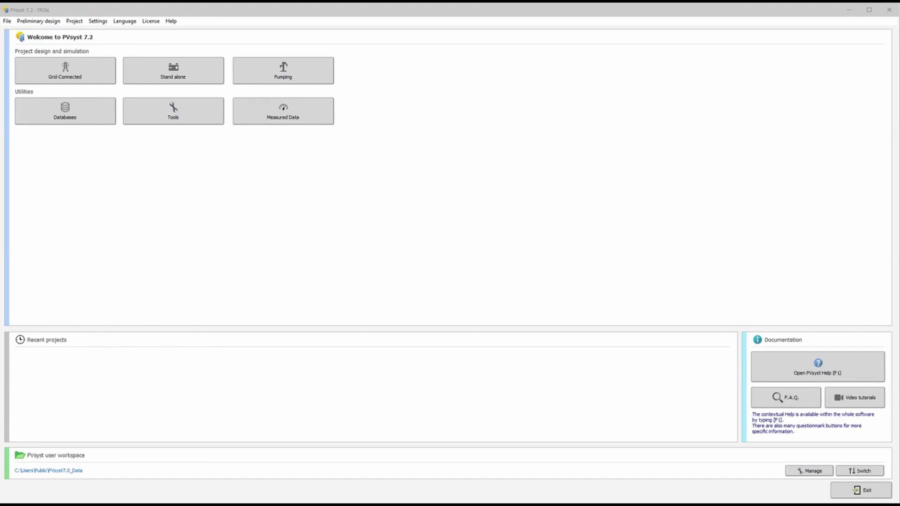
- Start a new grid-connected project and review its project settings and client details without changing them
click(80, 22)
click(94, 33)
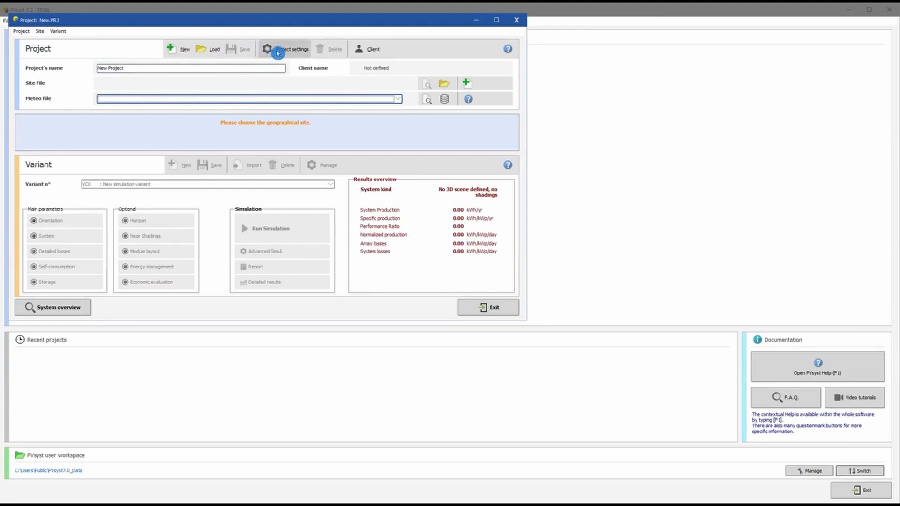
click(277, 51)
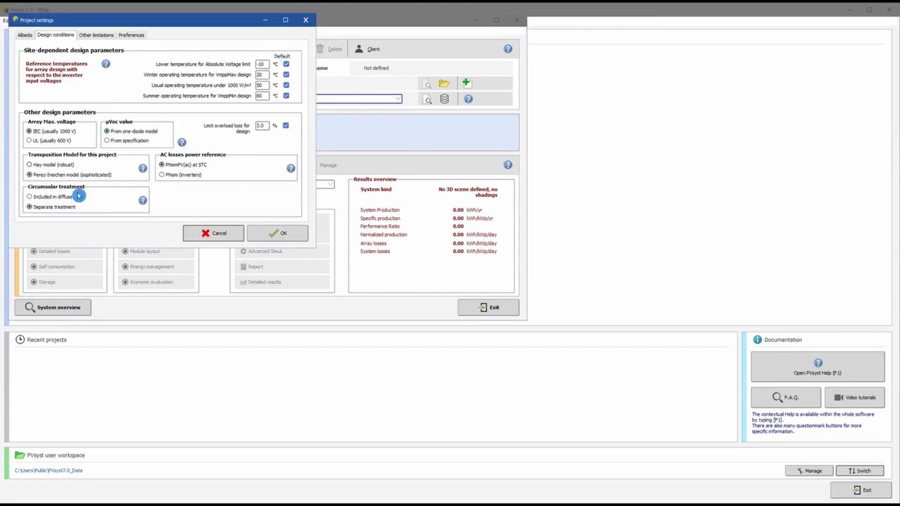
click(214, 234)
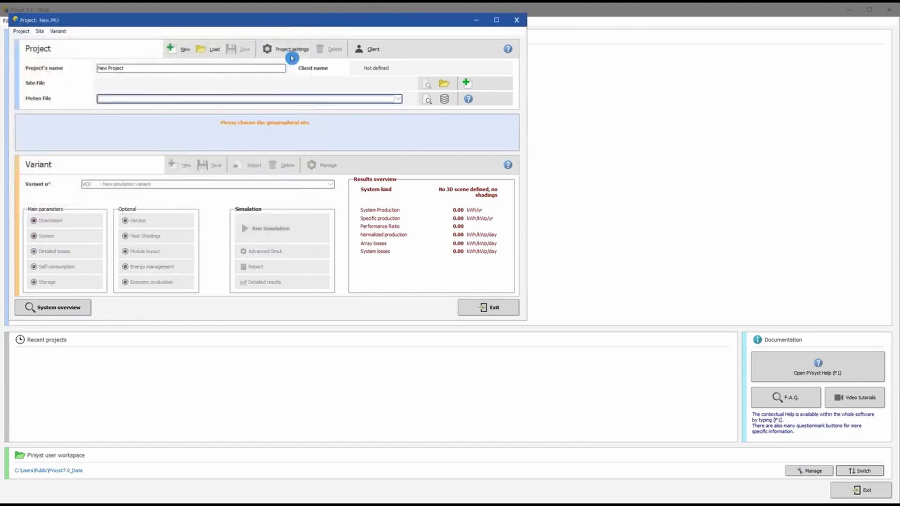
click(367, 49)
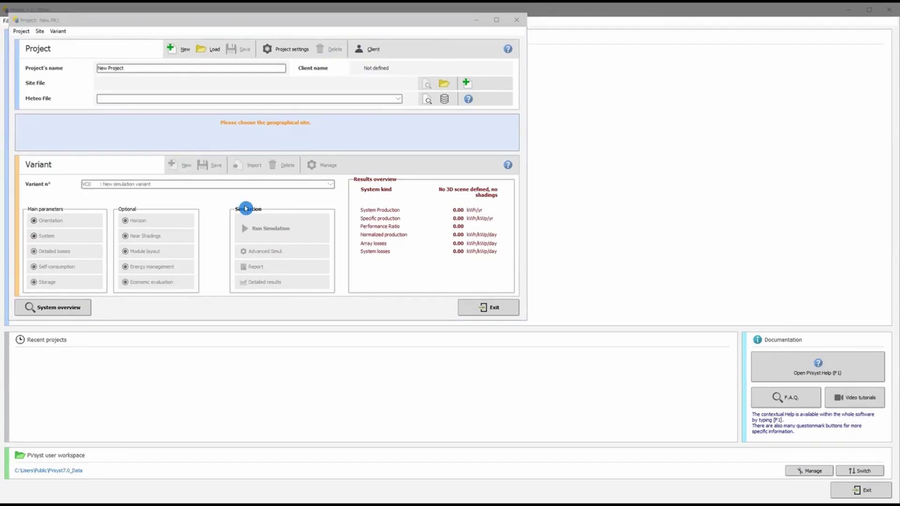
- Create a blank project and name it "5MWp Project Oldenburg_Germany"
click(185, 49)
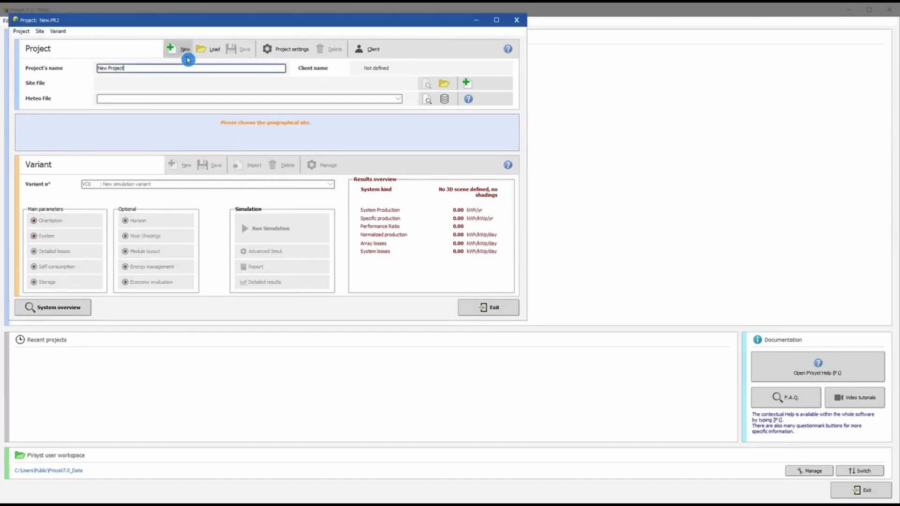
text(5MWp Project Oldenburg_Germany)
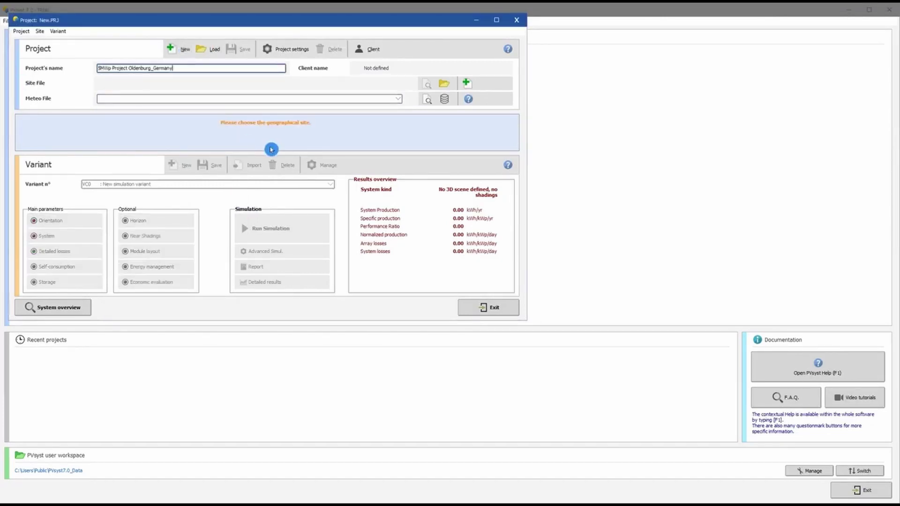
click(186, 102)
- Browse the European stations in the geographical site database, leaving the project's site unassigned
click(444, 85)
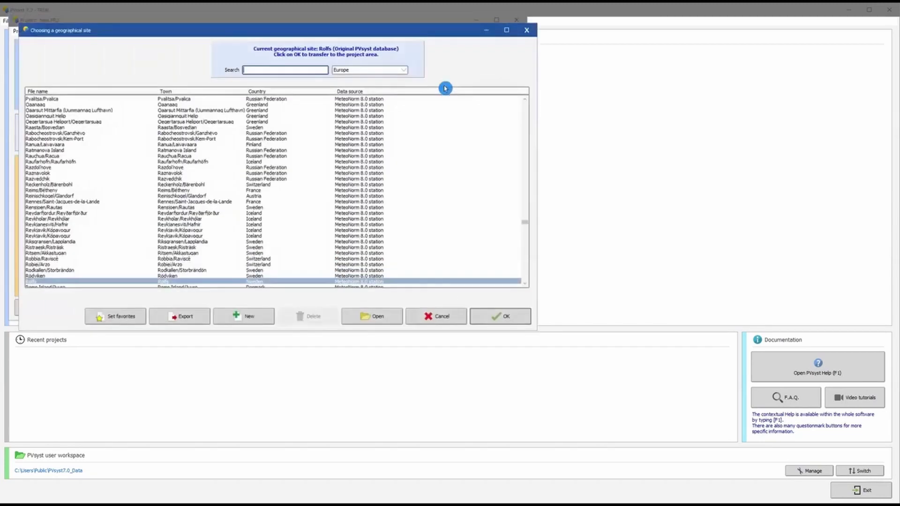
scroll(346, 148, down, 15)
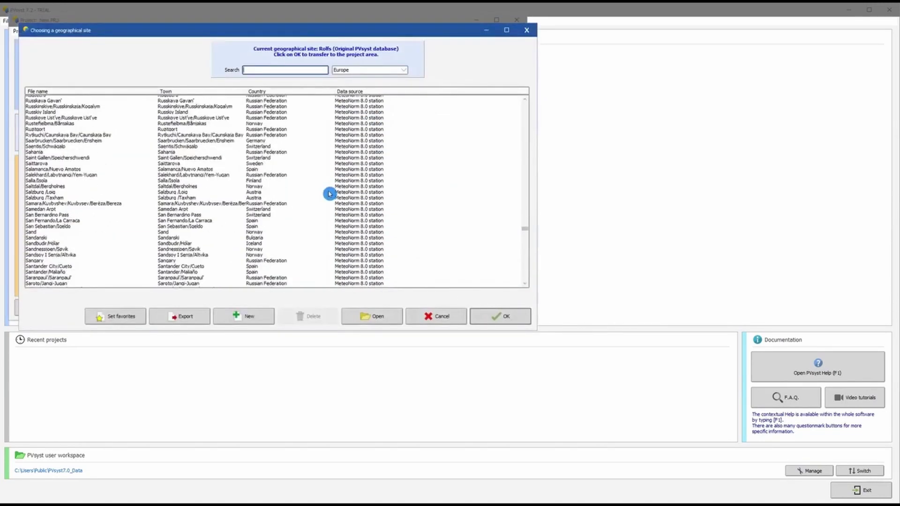
scroll(310, 201, down, 20)
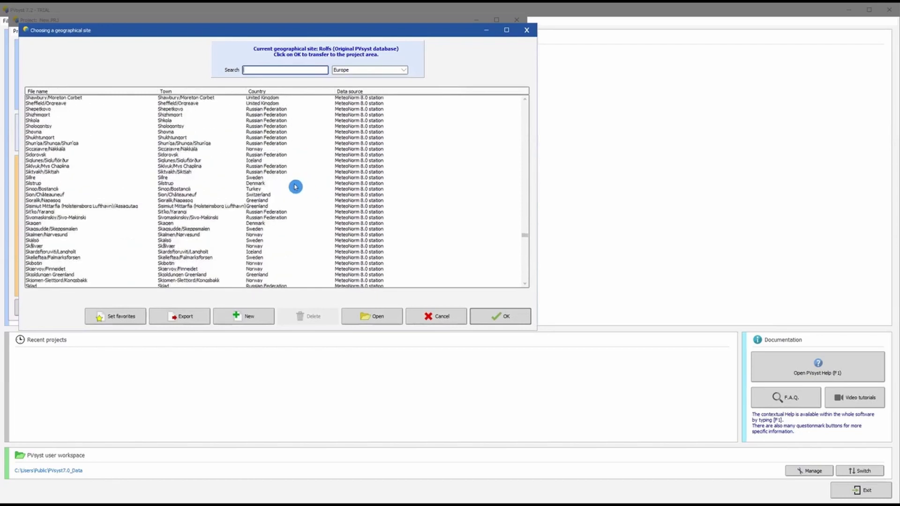
scroll(295, 189, down, 20)
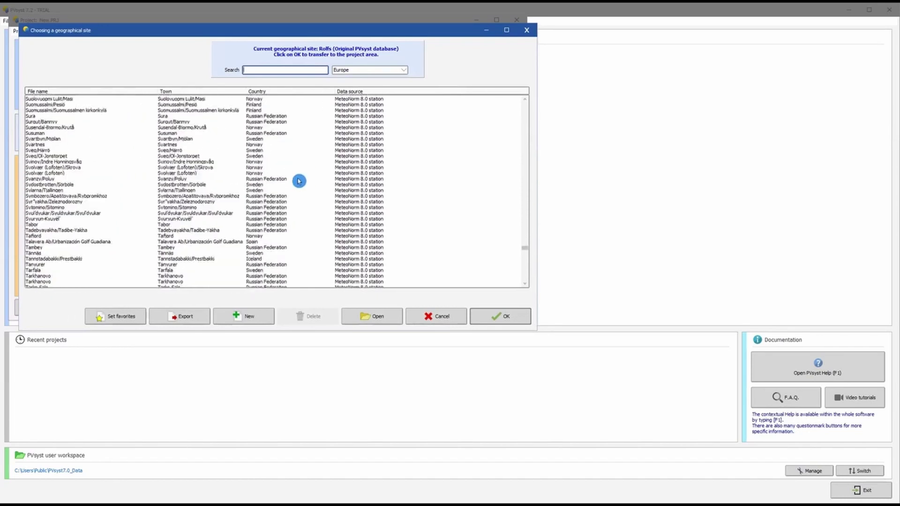
click(72, 225)
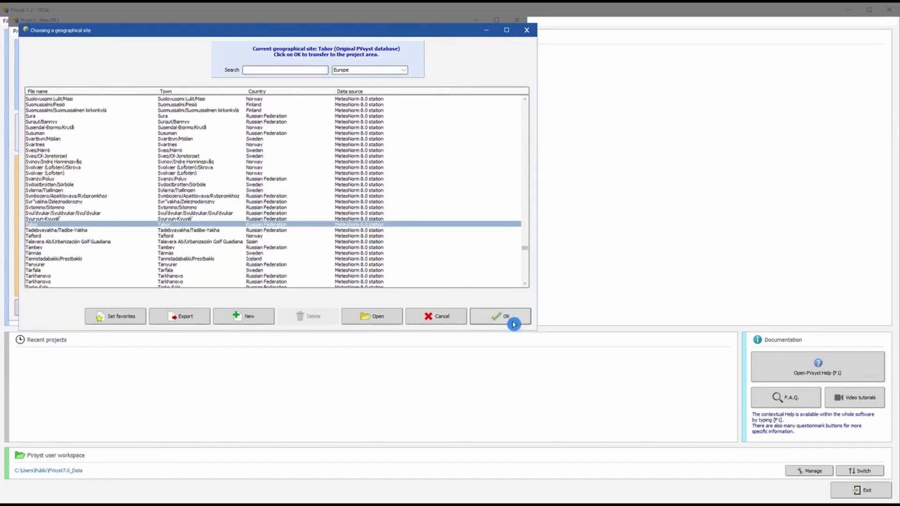
click(438, 318)
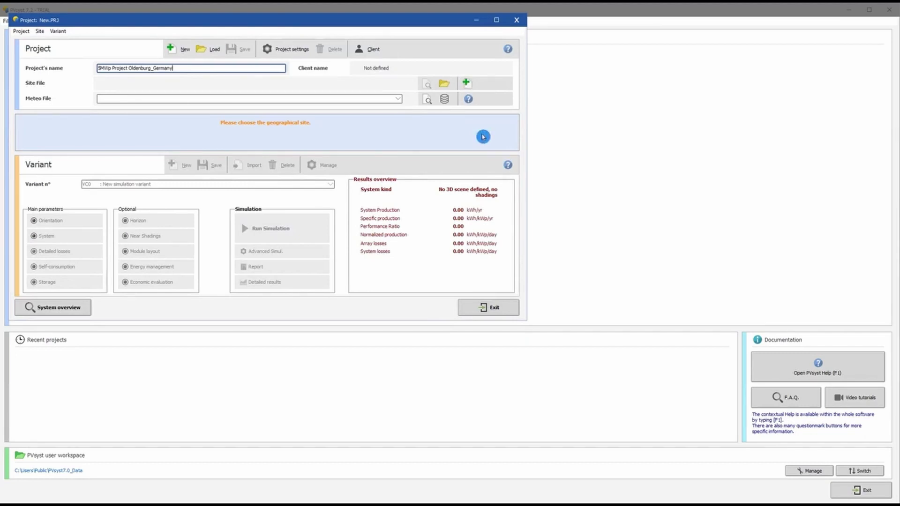
- Create a new geographical site by finding Oldenburg on the interactive map and accepting the located point
click(482, 136)
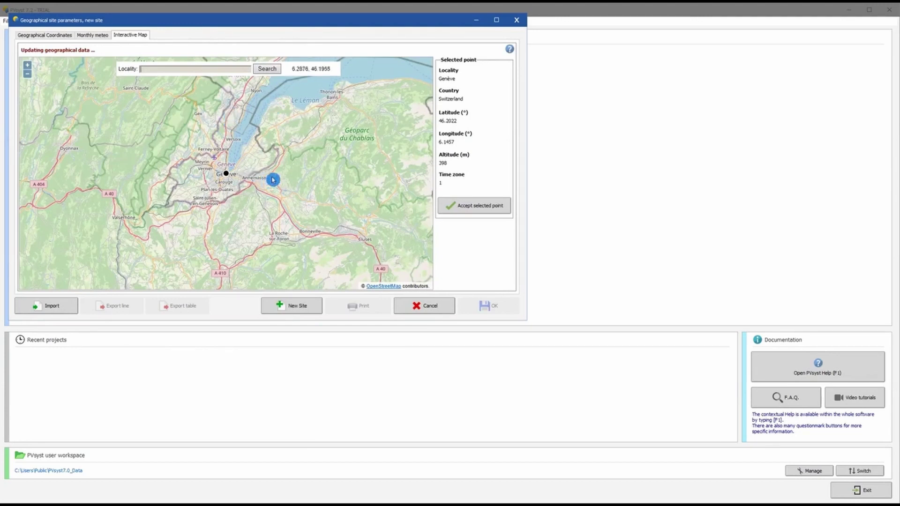
click(190, 69)
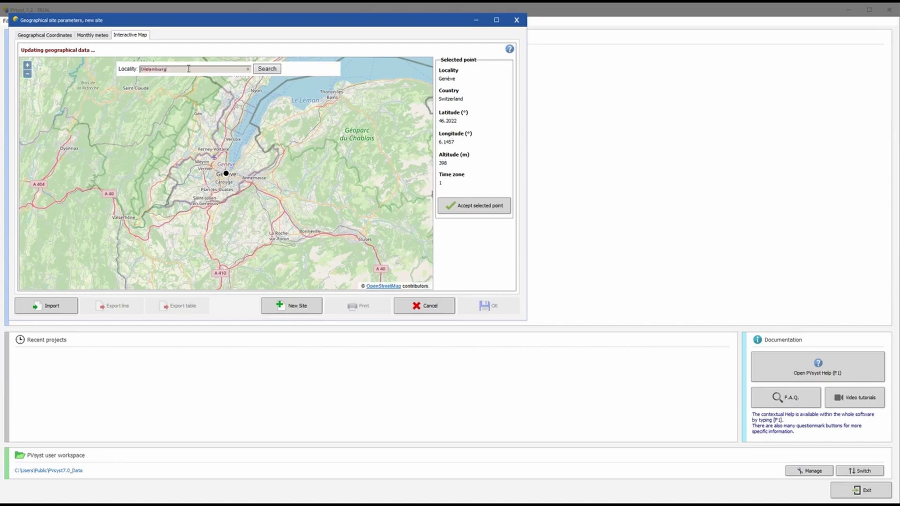
click(259, 70)
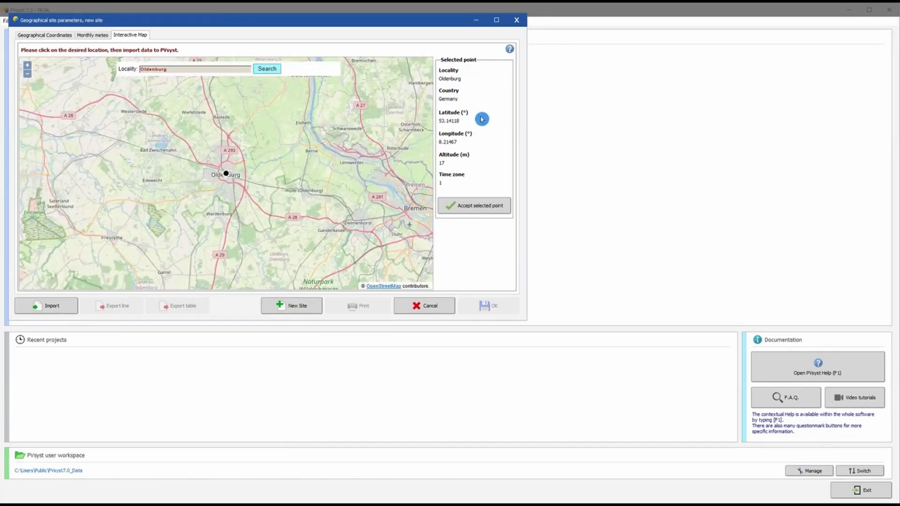
click(468, 209)
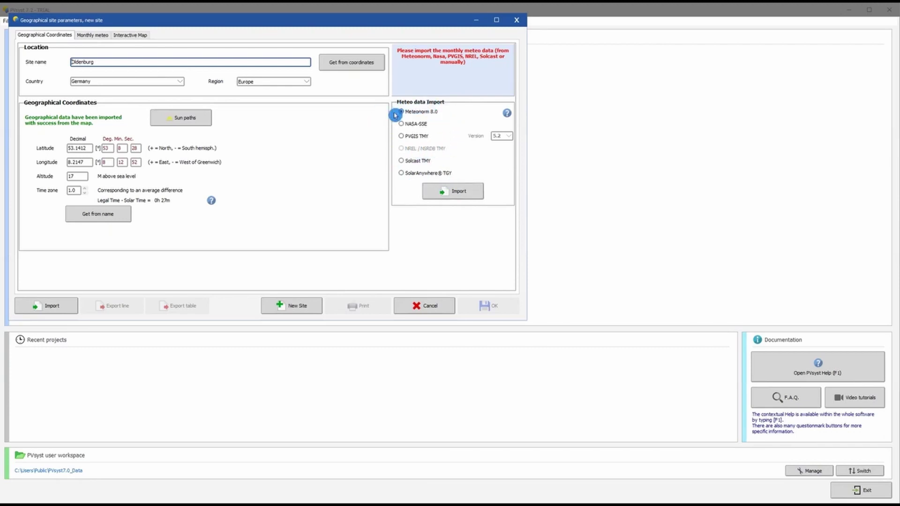
- Import the Oldenburg site's meteo data from PVGIS TMY, version 5.2
click(419, 139)
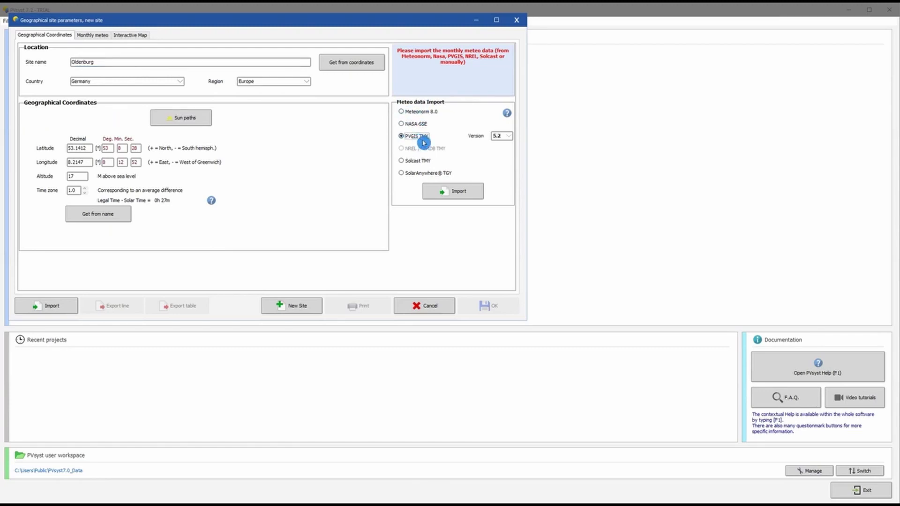
click(505, 137)
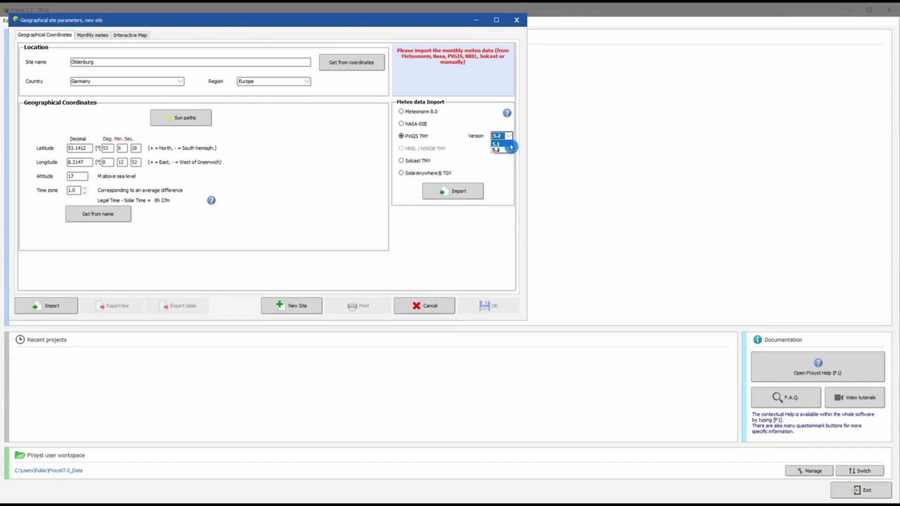
click(505, 150)
click(444, 193)
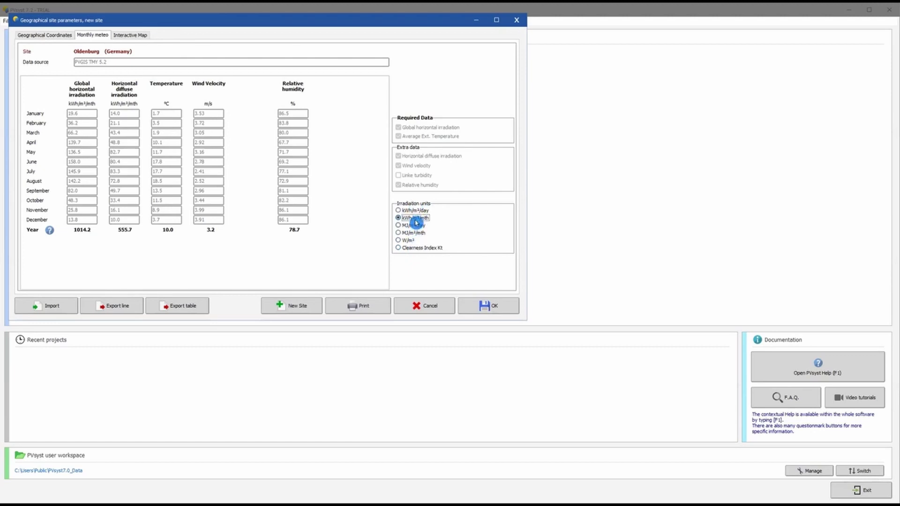
- Save the geographical site and its hourly TMY meteo data, both under the file name Oldenburg_PVGIS_API_TMY
click(491, 307)
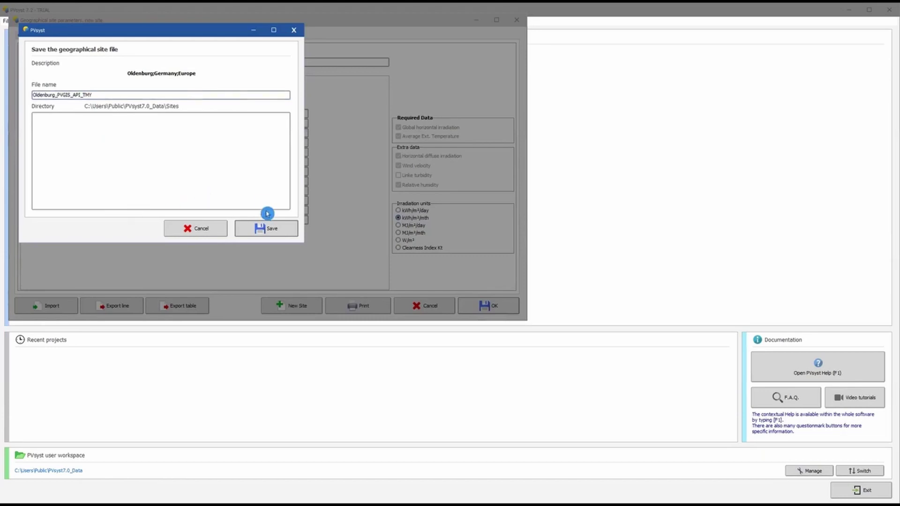
click(267, 233)
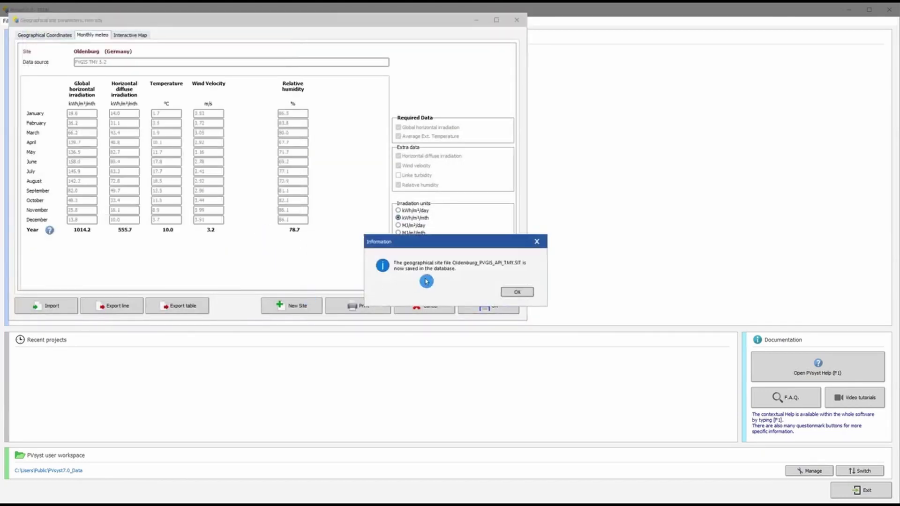
click(521, 292)
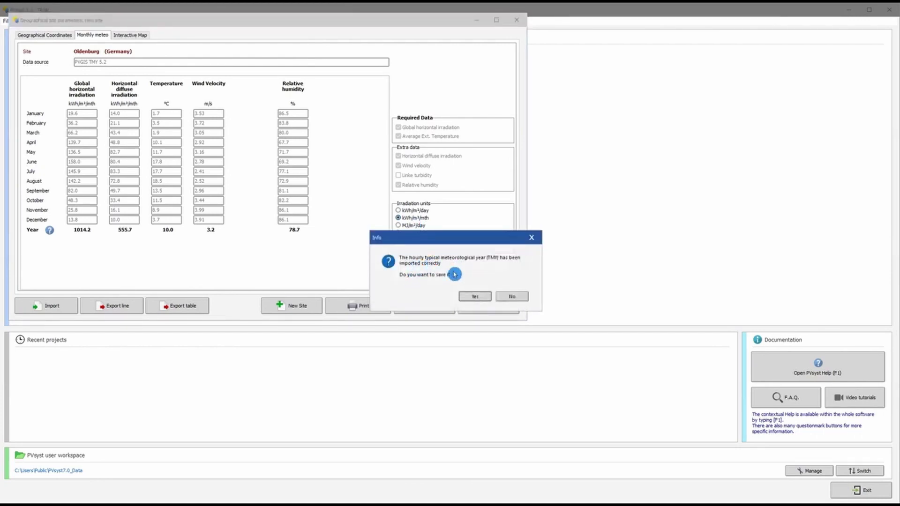
click(472, 296)
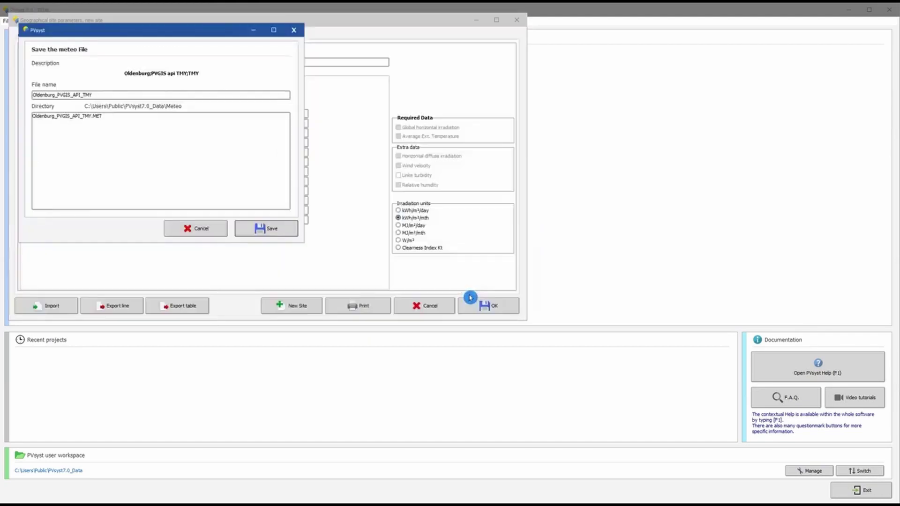
click(293, 235)
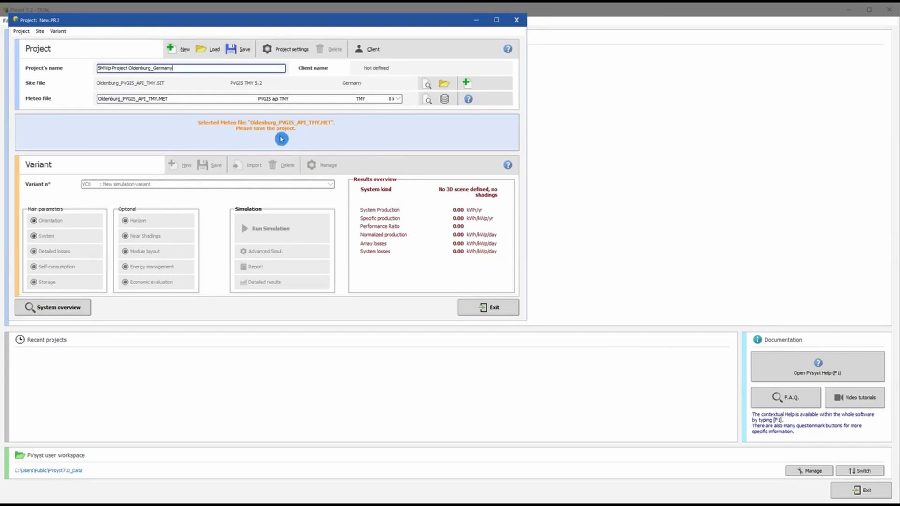
- Save the project with "5MWp Project Oldenburg_Germany" as both its description and file name
click(240, 48)
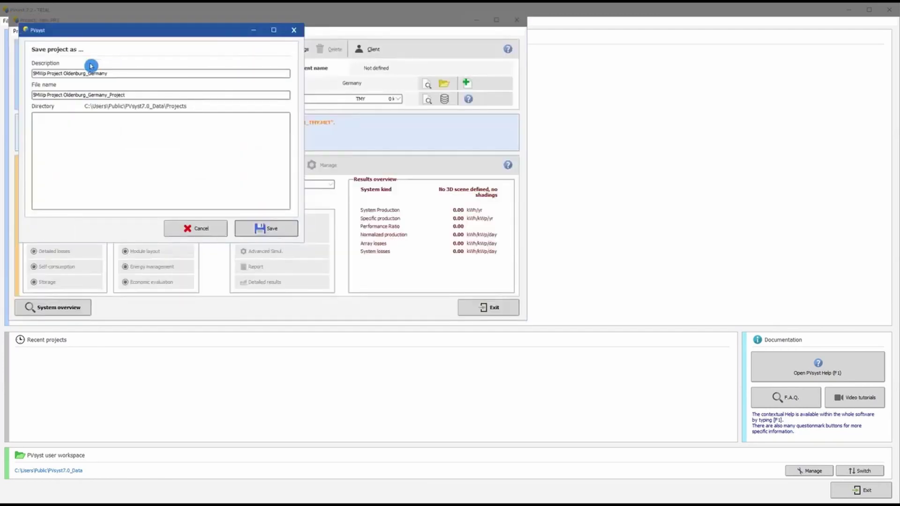
drag(109, 74, 43, 74)
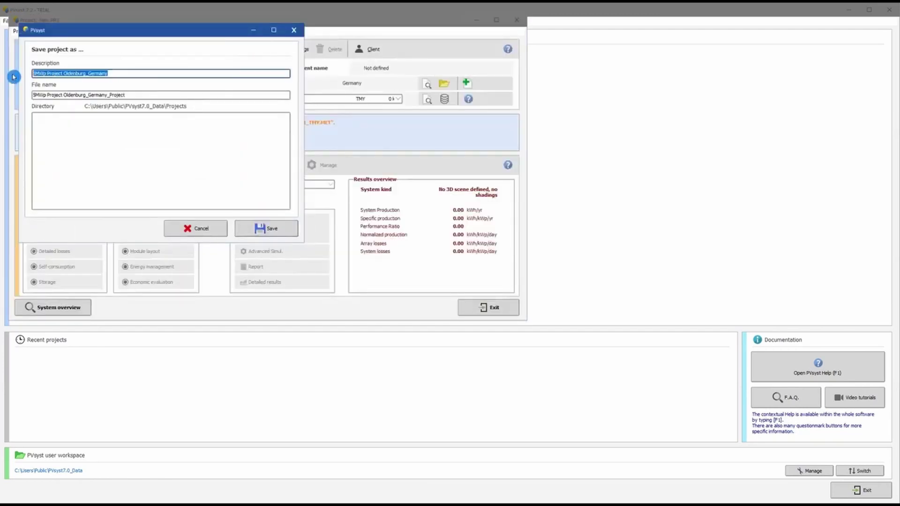
drag(126, 95, 23, 102)
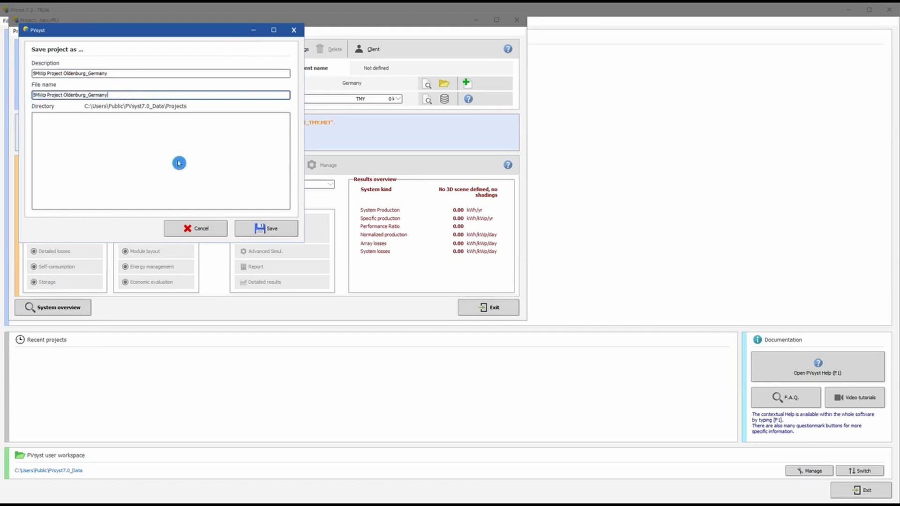
click(250, 228)
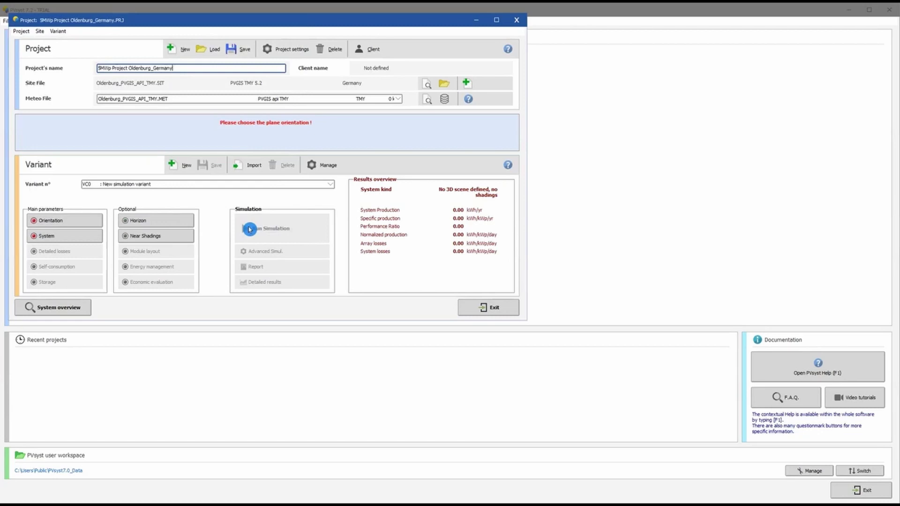
click(116, 413)
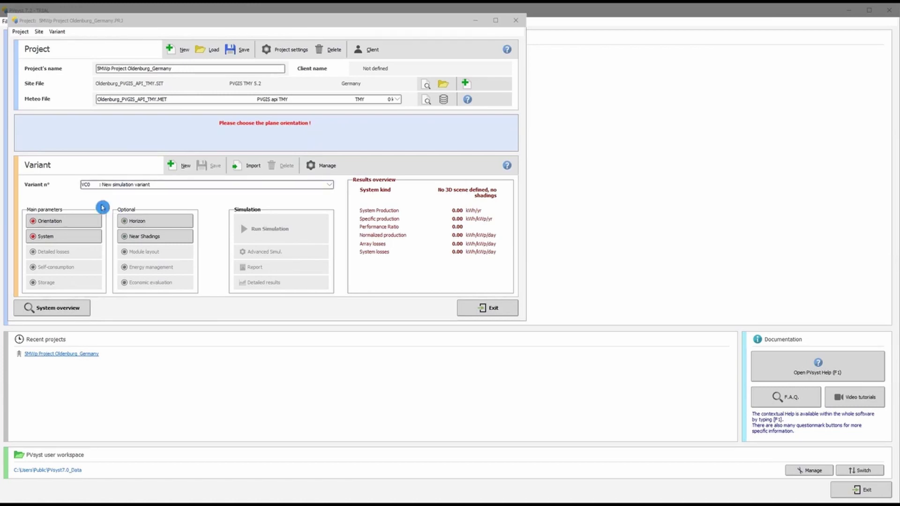
- Open the variant's orientation settings and review the available field types, keeping Fixed Tilted Plane
click(80, 221)
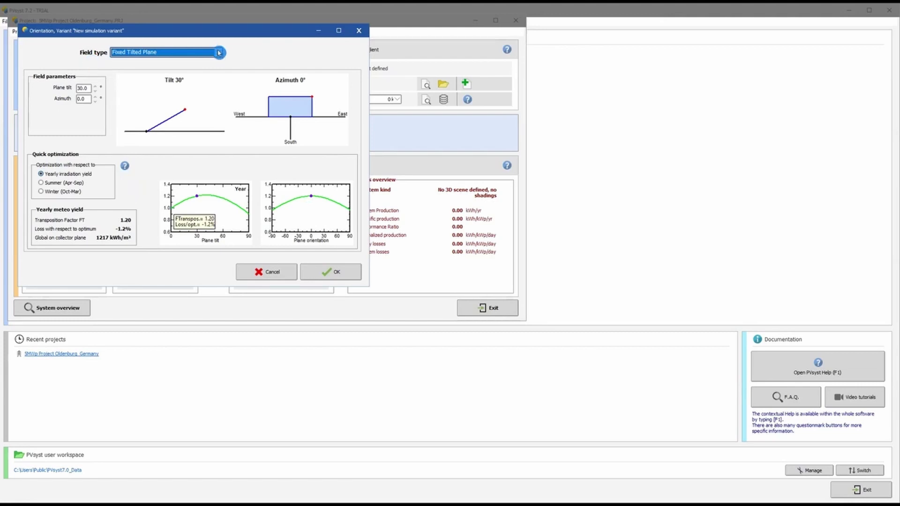
click(218, 52)
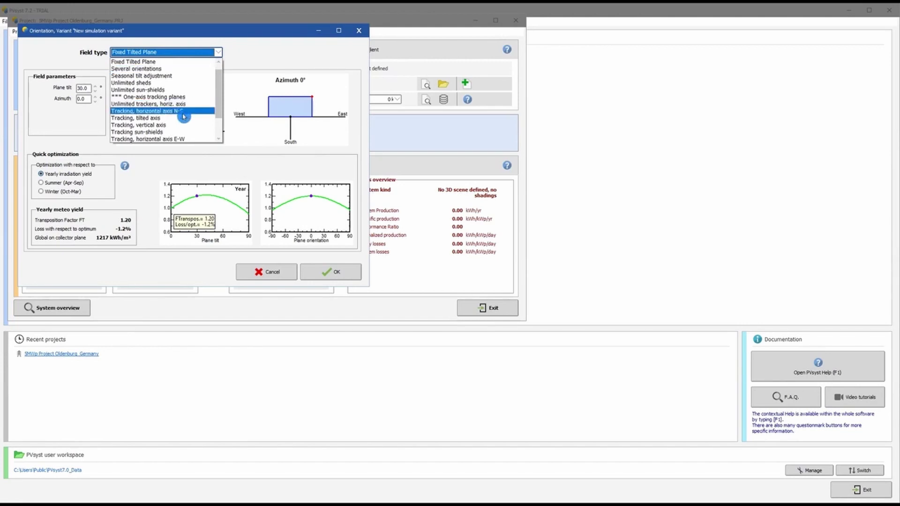
scroll(149, 119, down, 1)
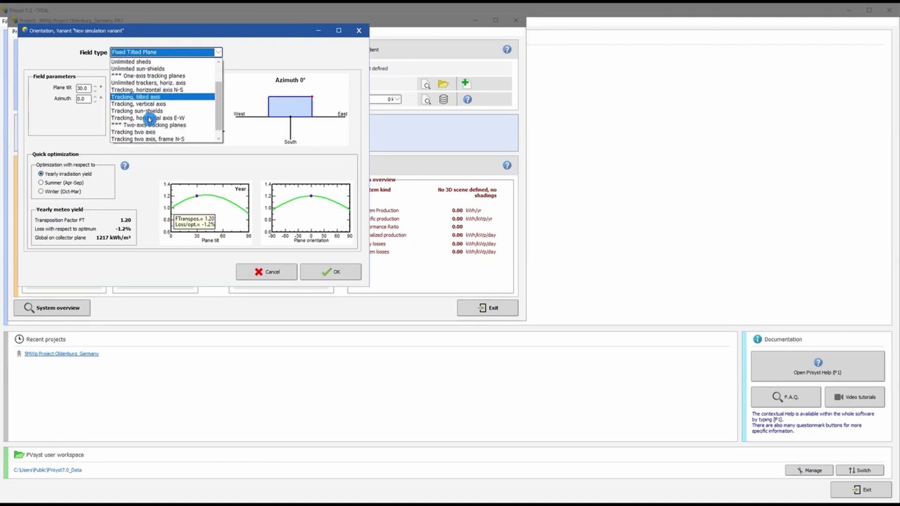
click(40, 127)
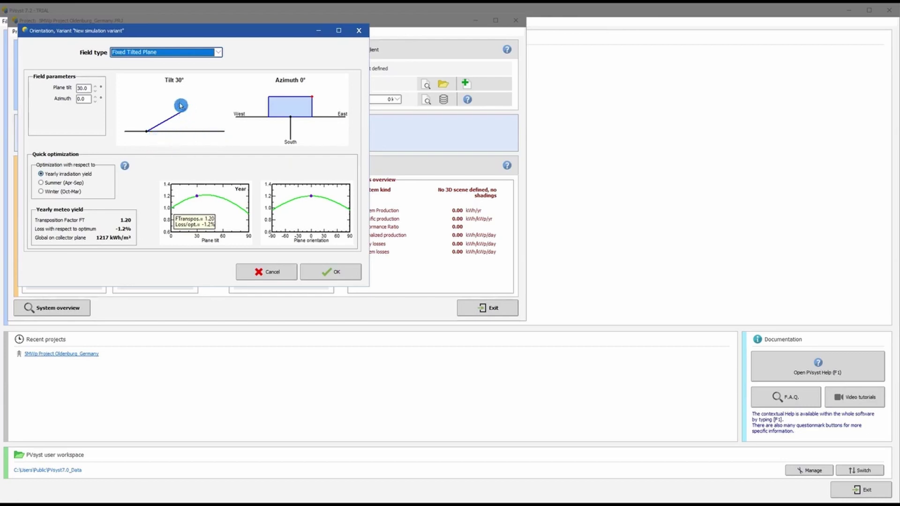
- Lower the plane tilt to about 17° in the tilt sketch and set it to exactly 20°
mouse_move(186, 111)
mouse_down()
mouse_move(172, 95)
mouse_move(202, 117)
mouse_up()
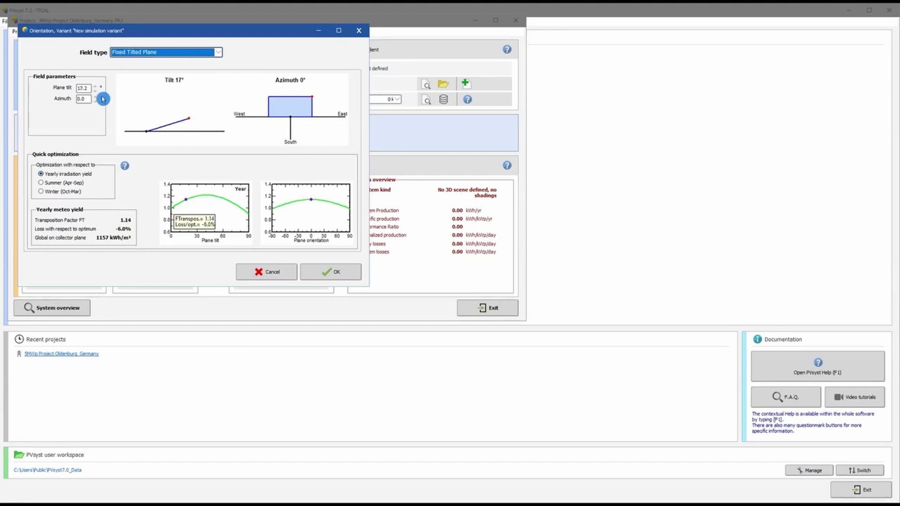
drag(87, 88, 60, 87)
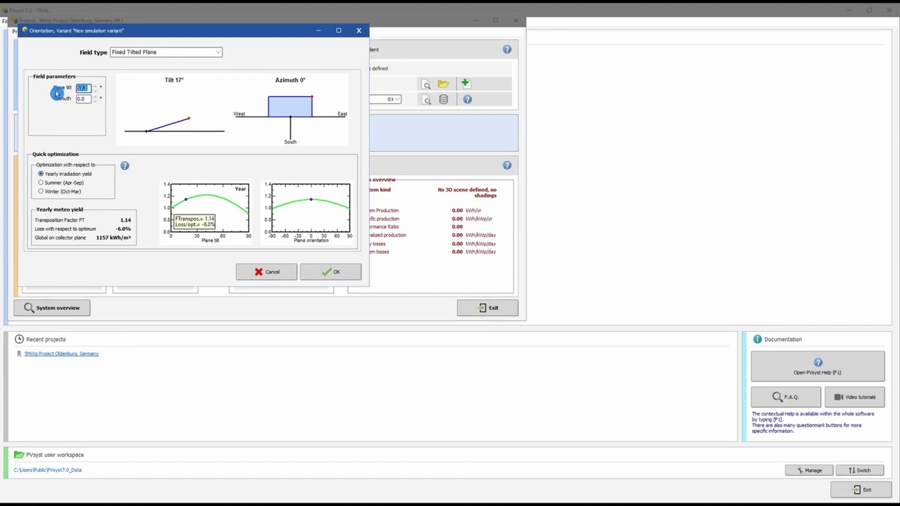
text(20)
key(Return)
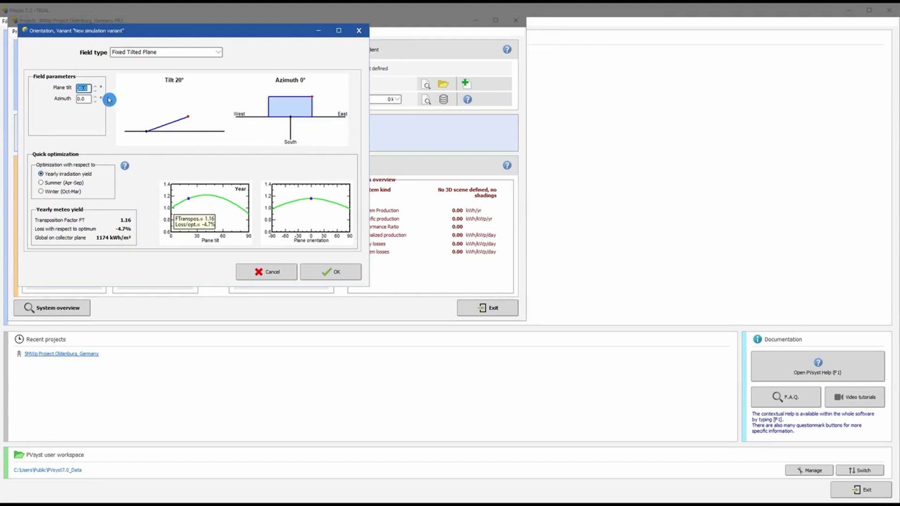
- Rotate the plane azimuth to about 44° in the azimuth sketch and reset it to 0°
drag(315, 100, 332, 123)
click(83, 98)
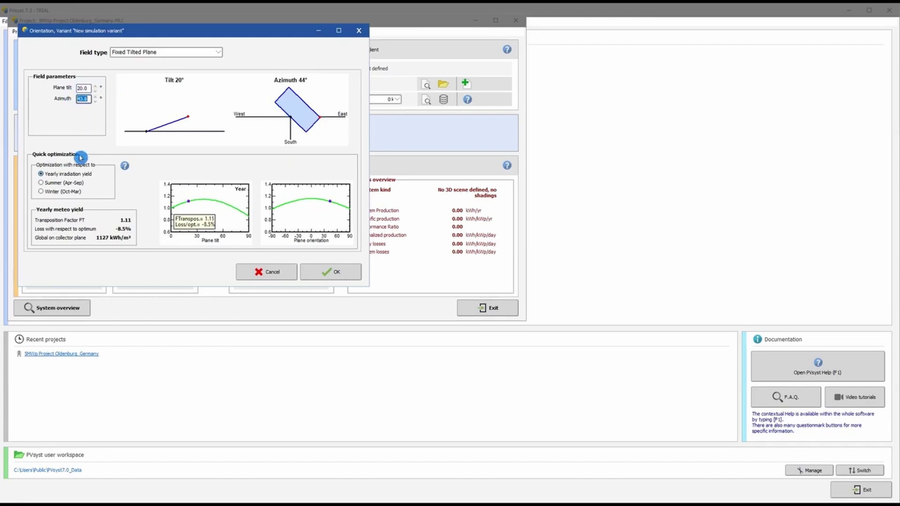
text(0)
key(Tab)
key(Tab)
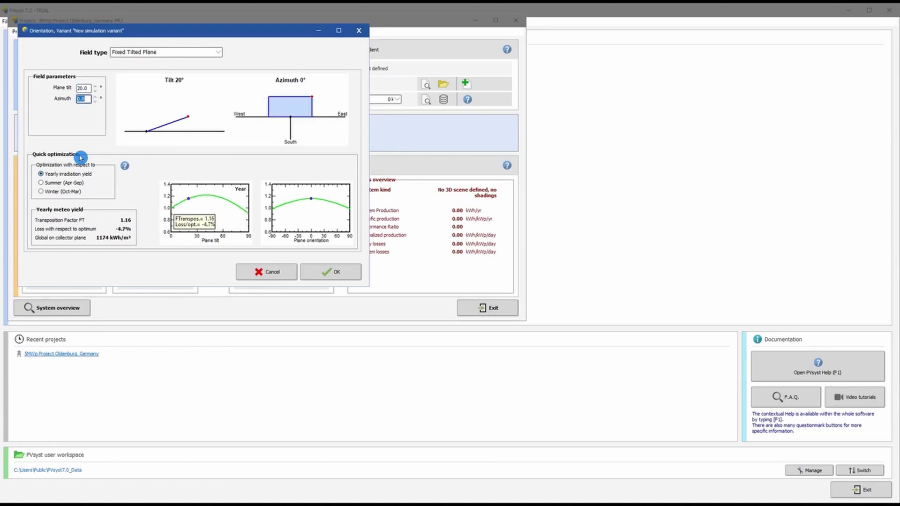
- Try plane azimuths of -90° and 90°, and return the azimuth to 0°
text(-)
key(Tab)
key(shift+Tab)
text(90)
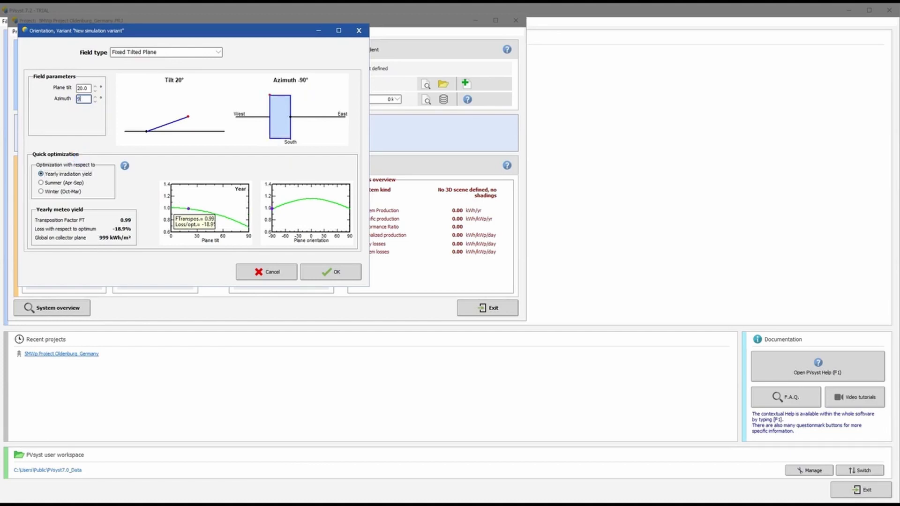
key(Tab)
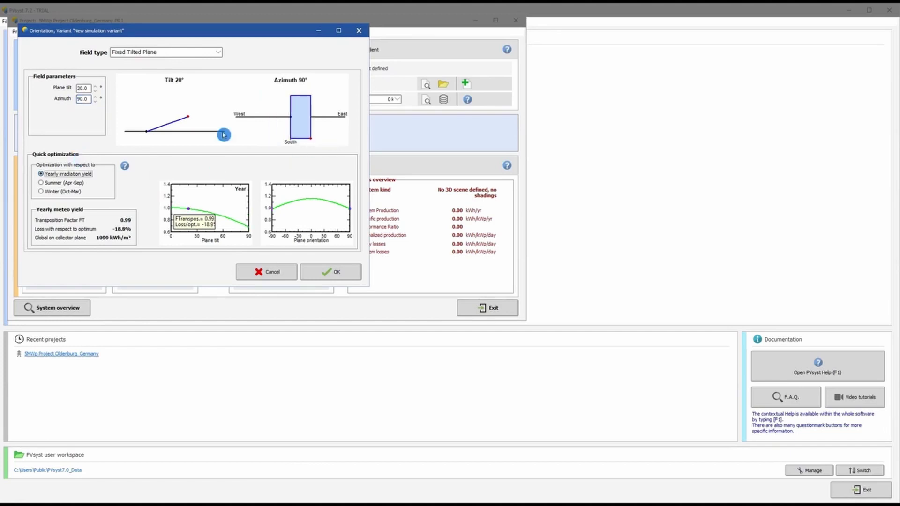
key(shift+Tab)
text(0)
key(Tab)
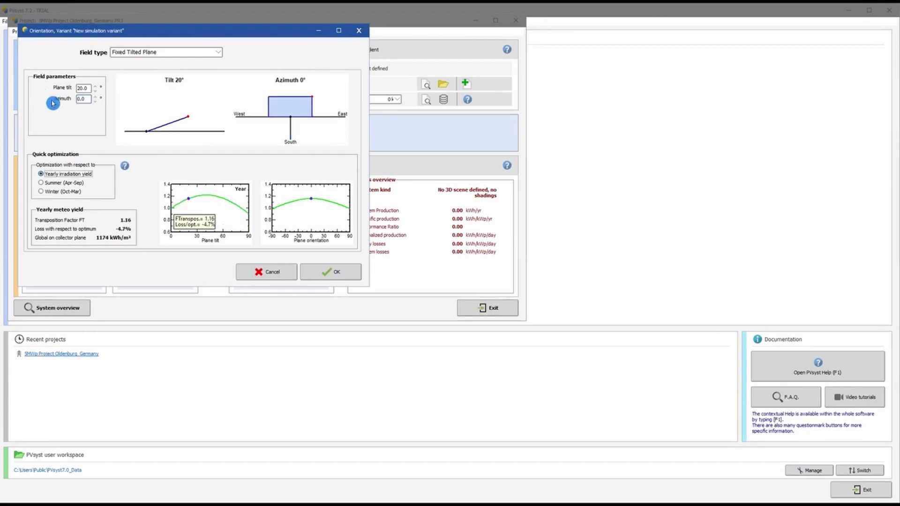
click(168, 177)
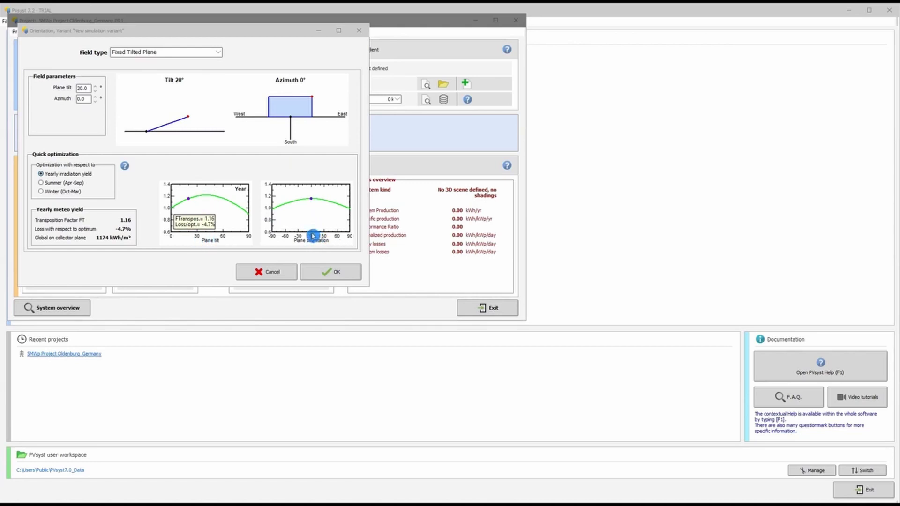
- Raise the plane tilt to about 27° and about 38° in the tilt sketch, and set it to exactly 38°
click(189, 119)
drag(190, 119, 186, 111)
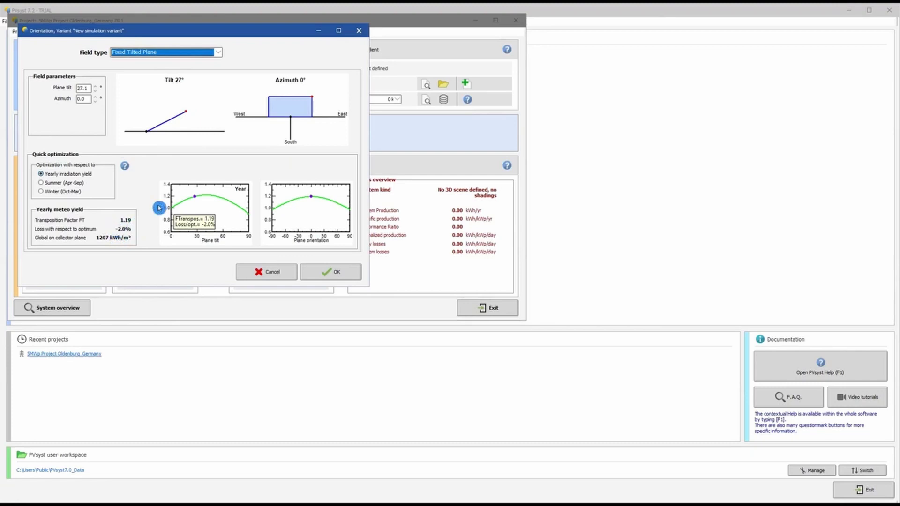
drag(186, 113, 186, 104)
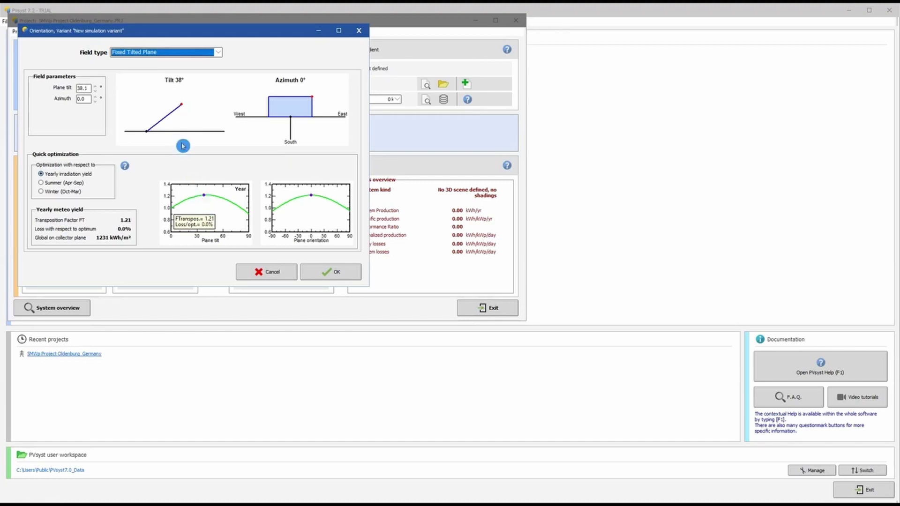
double_click(84, 88)
text(38)
key(Return)
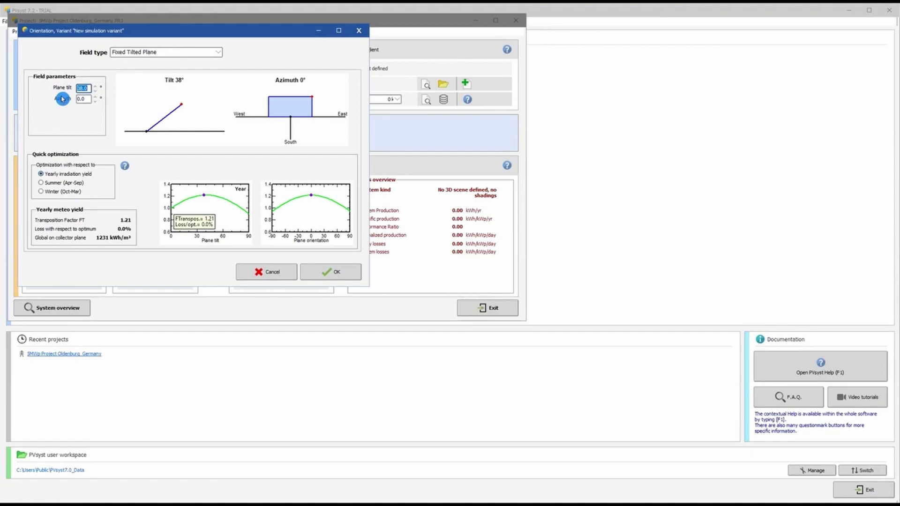
- Set the plane tilt to 20° and confirm the orientation settings
text(20)
key(Return)
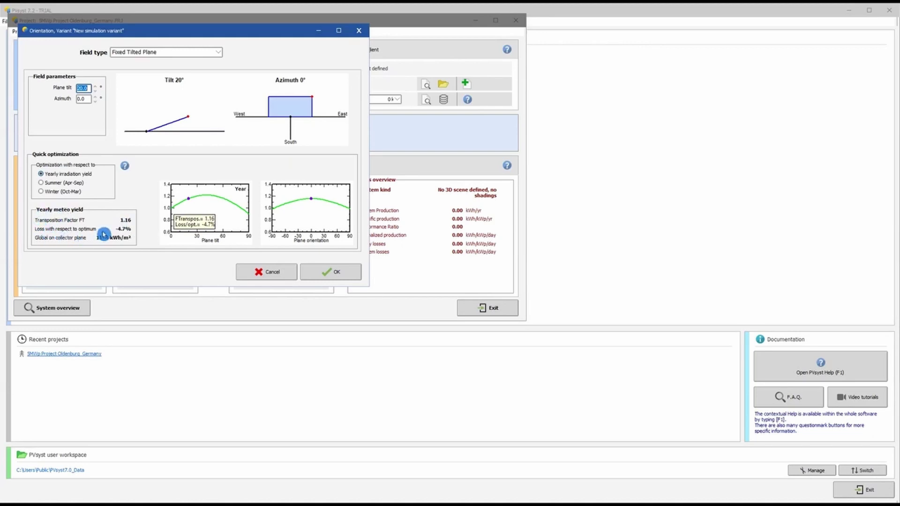
click(342, 276)
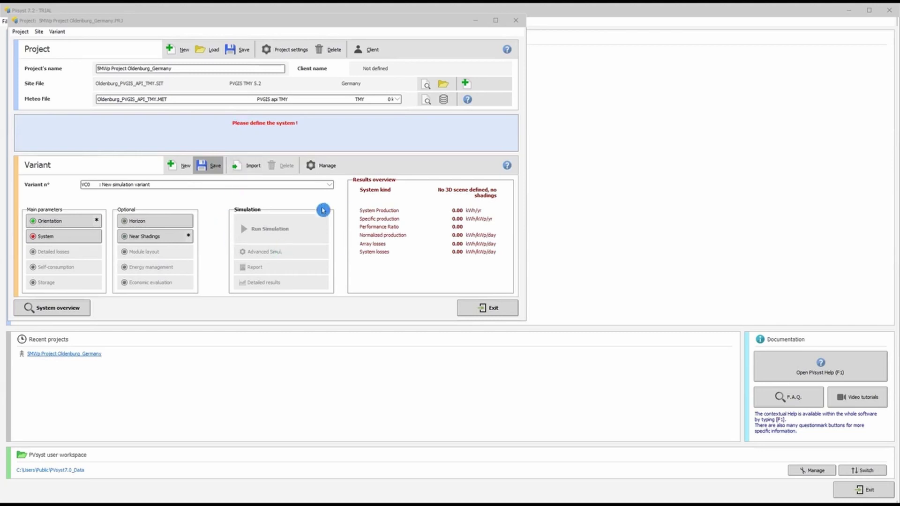
- Open the variant's grid system definition and view the simplified sketch of the system
click(87, 240)
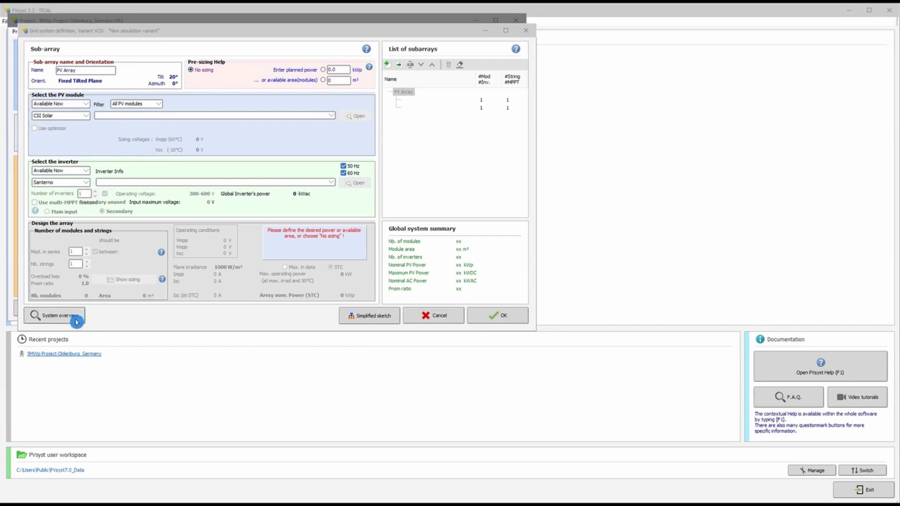
click(374, 317)
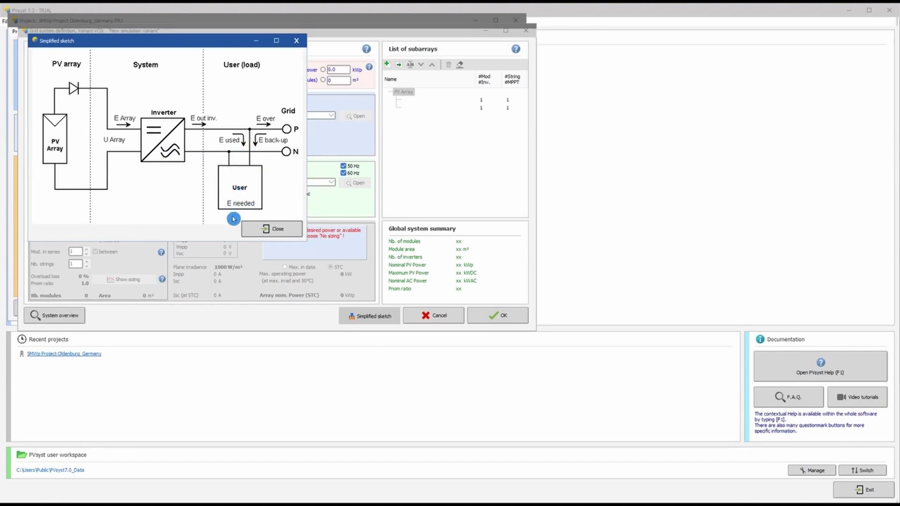
click(274, 229)
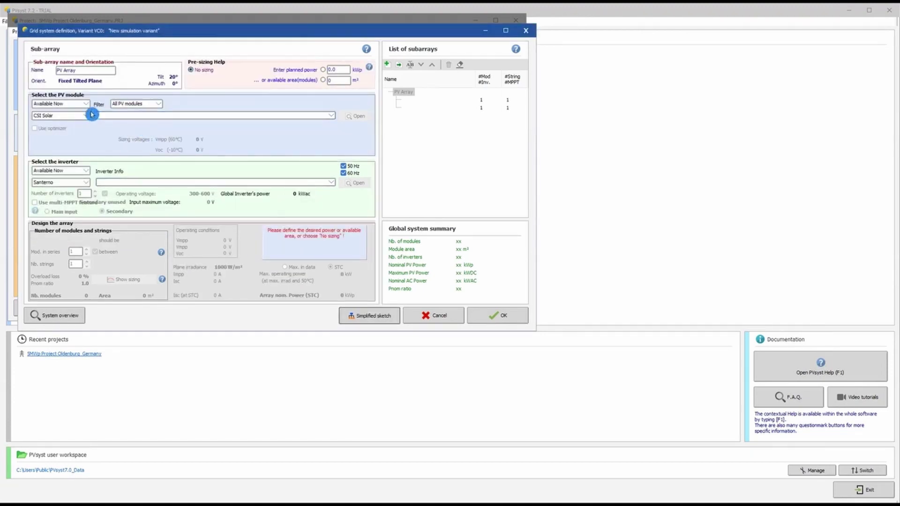
- Name the sub-array "5 MWp System" and set its planned power to 5000 kWp
click(91, 70)
key(ctrl+a)
text(S)
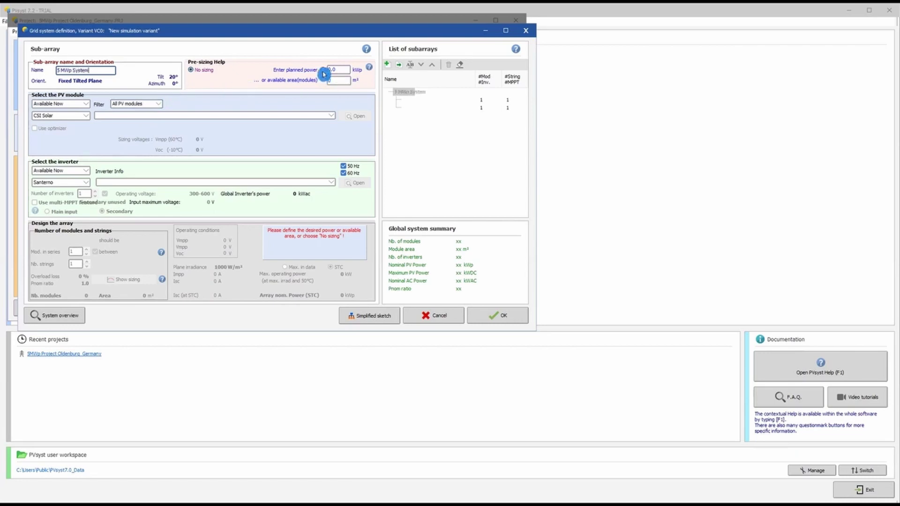
drag(327, 36, 515, 132)
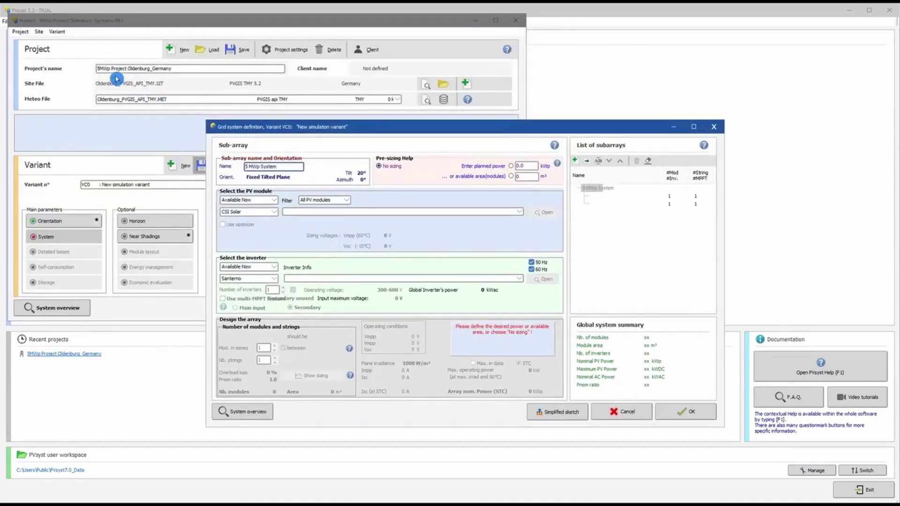
drag(342, 131, 132, 13)
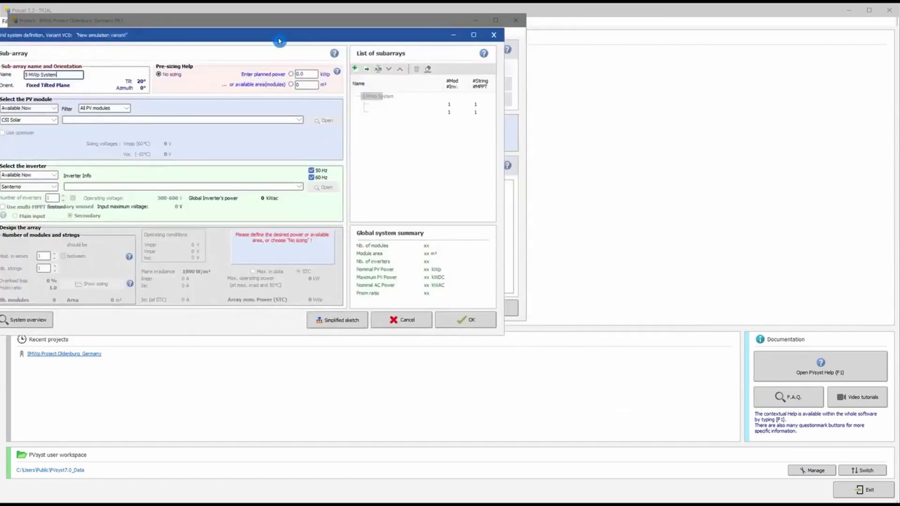
drag(286, 12, 347, 41)
click(359, 77)
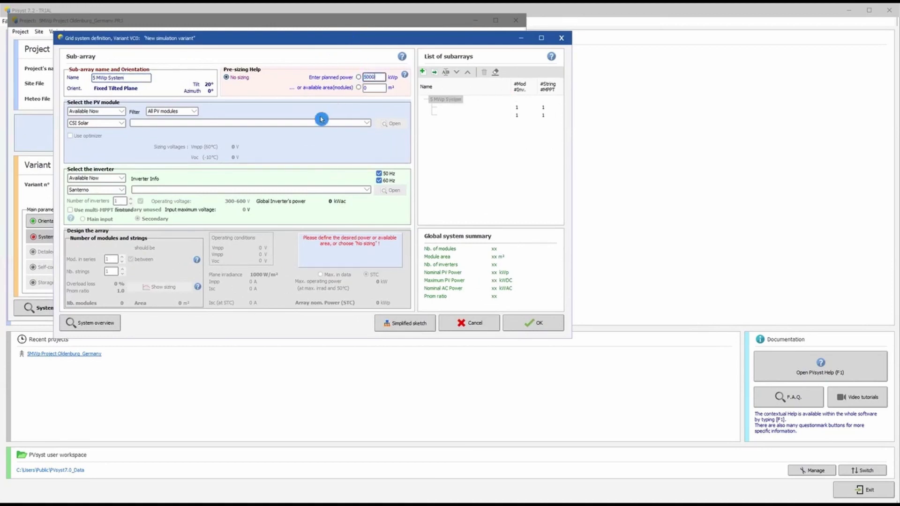
key(Return)
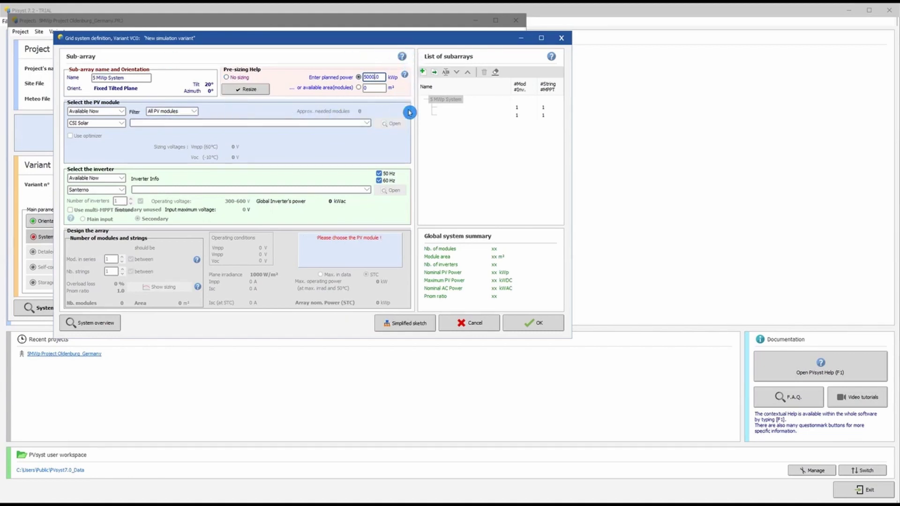
- Consult the help page on grid-connected system definition from the pre-sizing section
click(405, 77)
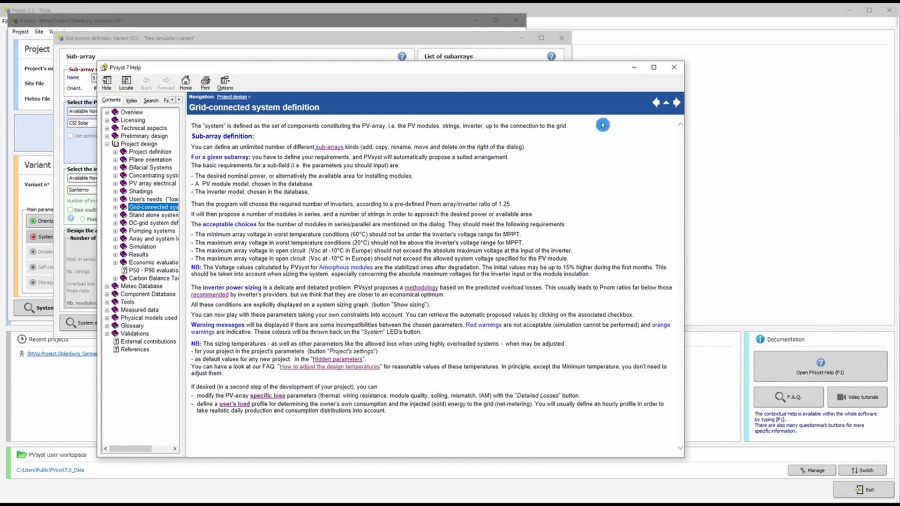
click(673, 67)
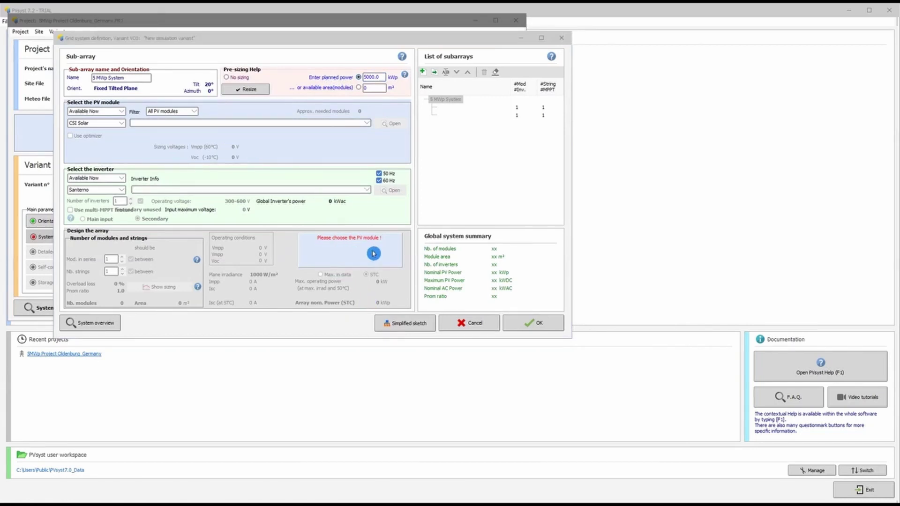
- Review the PV module availability, manufacturer and filter options, keeping Available Now and All PV modules
click(121, 111)
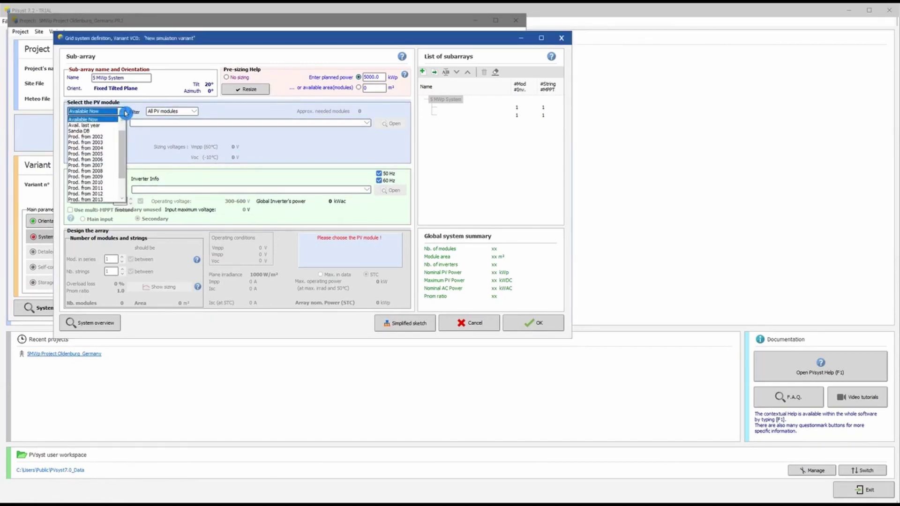
scroll(117, 140, down, 2)
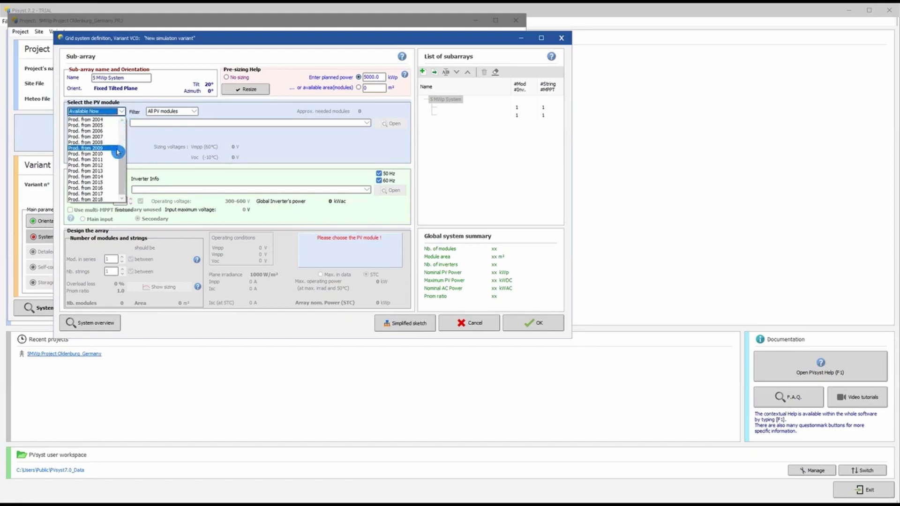
click(160, 152)
click(121, 123)
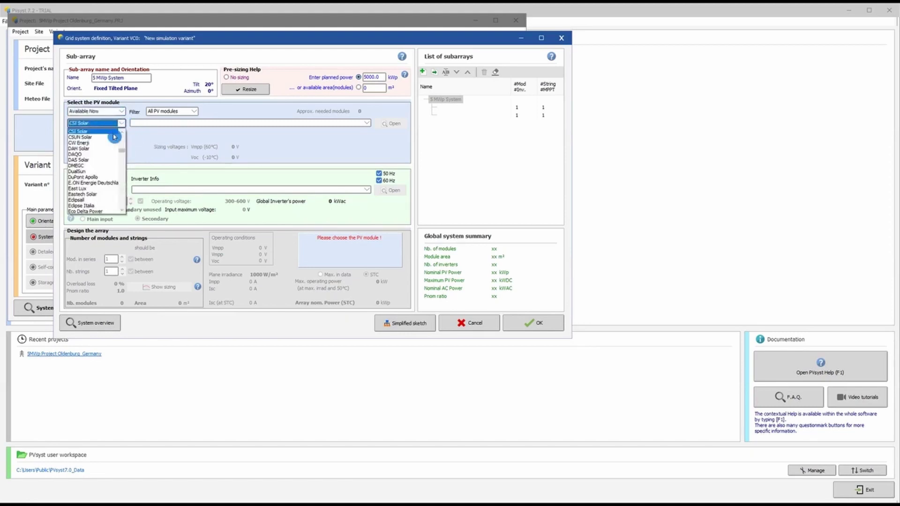
scroll(110, 146, down, 5)
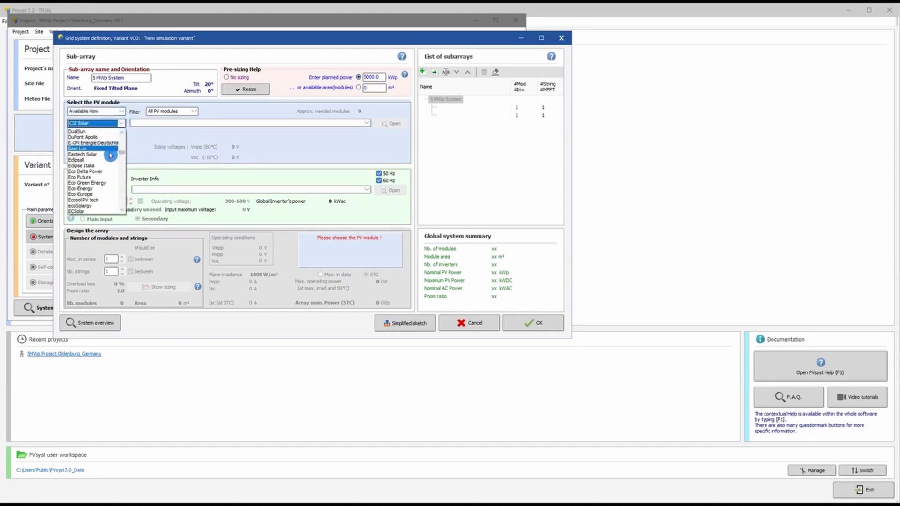
click(144, 150)
click(194, 113)
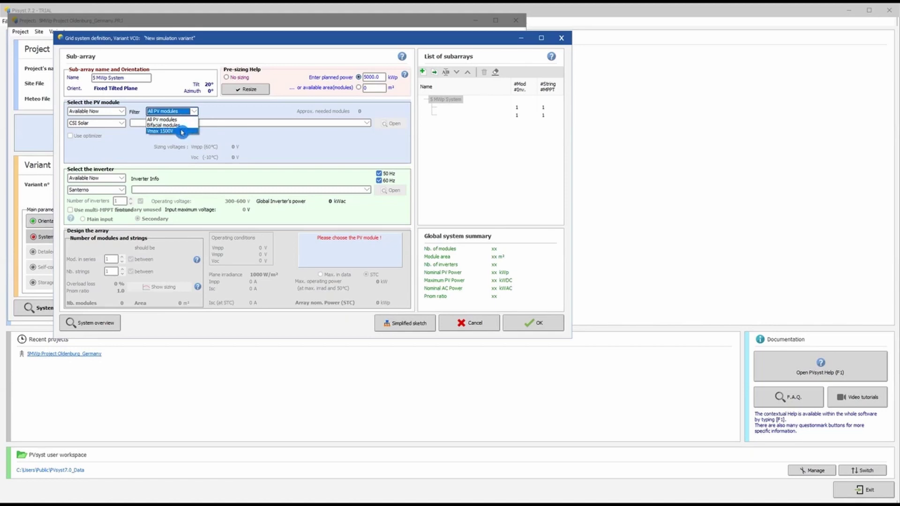
click(130, 151)
click(171, 112)
click(176, 120)
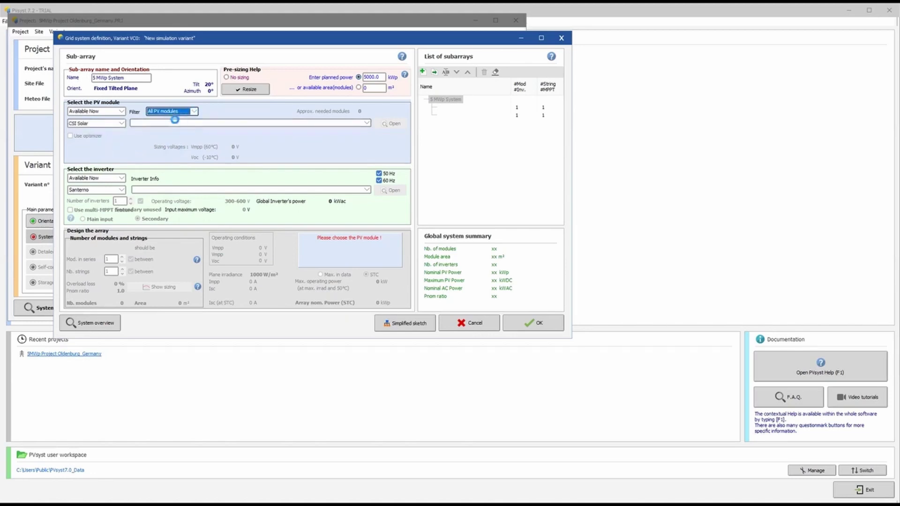
- Choose JA Solar as the PV module manufacturer and select the 450 Wp JAM78-S10-450-MR module
click(113, 125)
scroll(97, 176, down, 3)
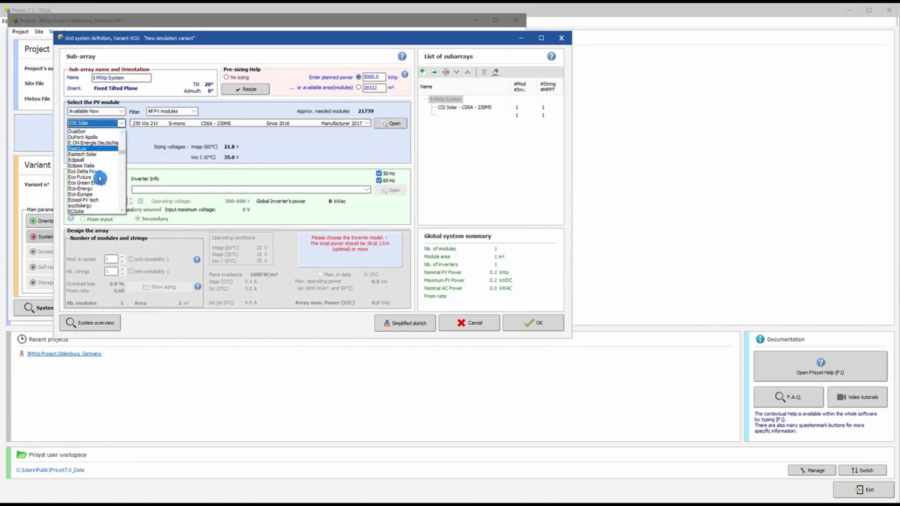
scroll(98, 175, down, 10)
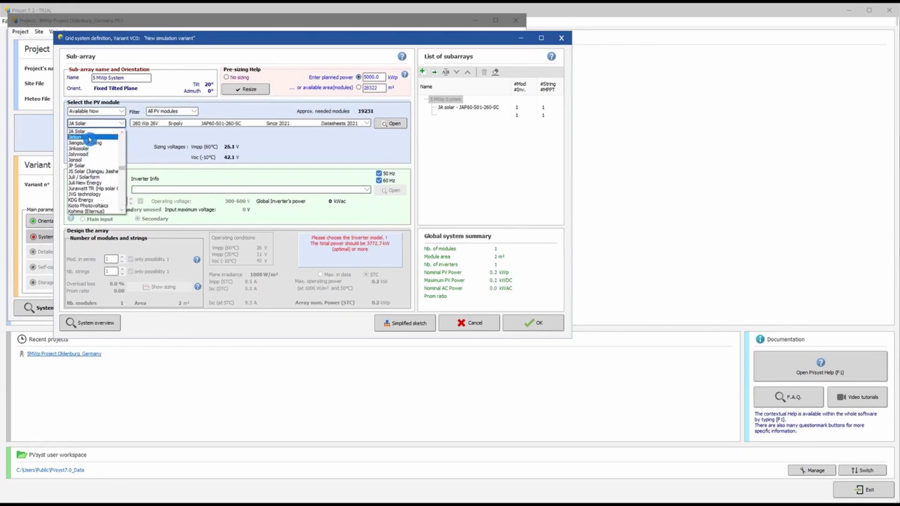
click(91, 133)
click(367, 123)
scroll(333, 149, down, 5)
drag(364, 145, 368, 194)
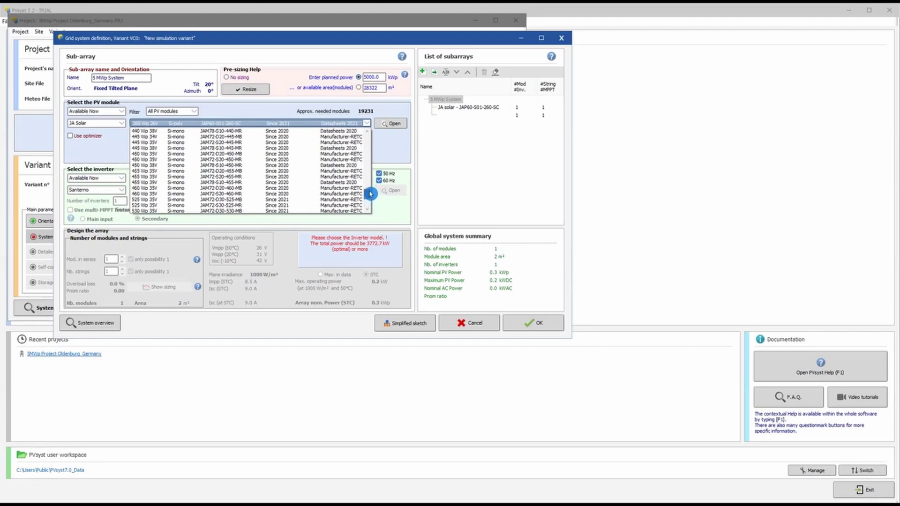
click(250, 165)
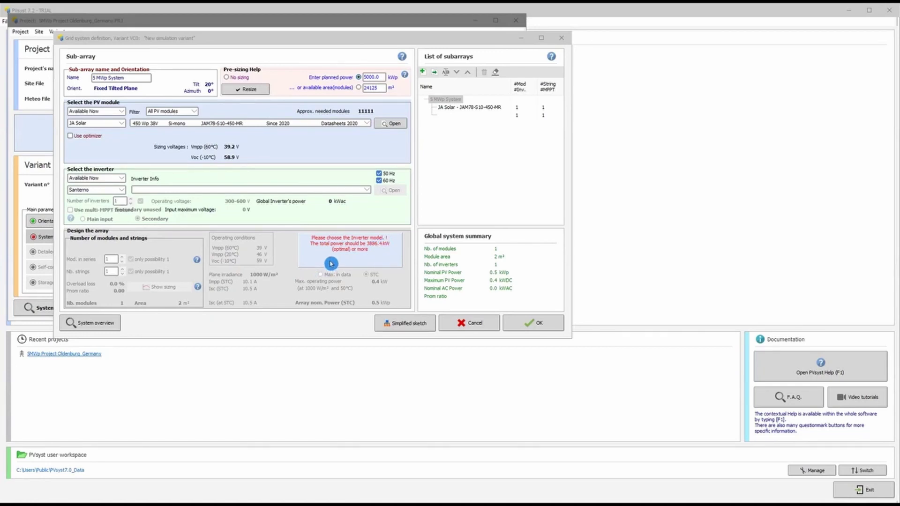
- Choose Sungrow as the inverter manufacturer
click(121, 190)
key(s)
scroll(96, 257, down, 2)
scroll(97, 257, down, 3)
click(91, 257)
- Select the 100 kW SG110-CX model as the Sungrow inverter and disable its multi-MPPT feature
click(242, 190)
click(242, 197)
click(241, 191)
scroll(240, 217, up, 2)
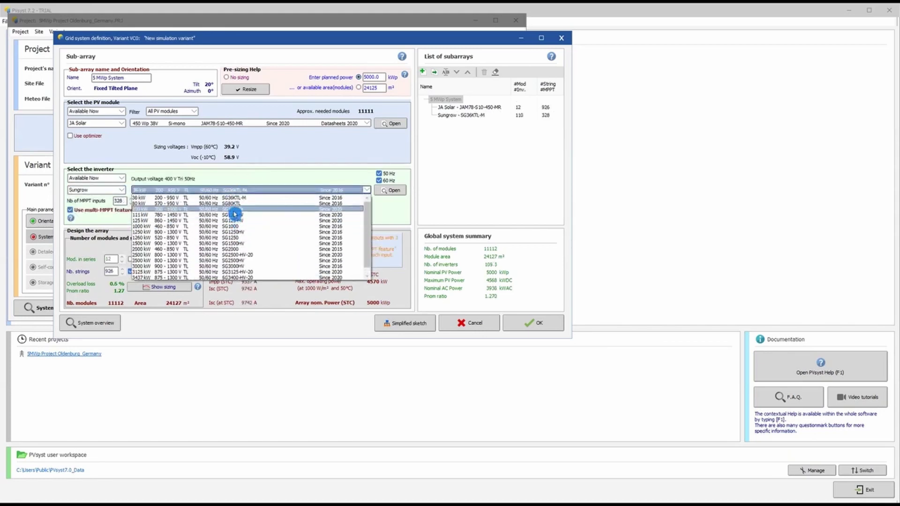
click(235, 211)
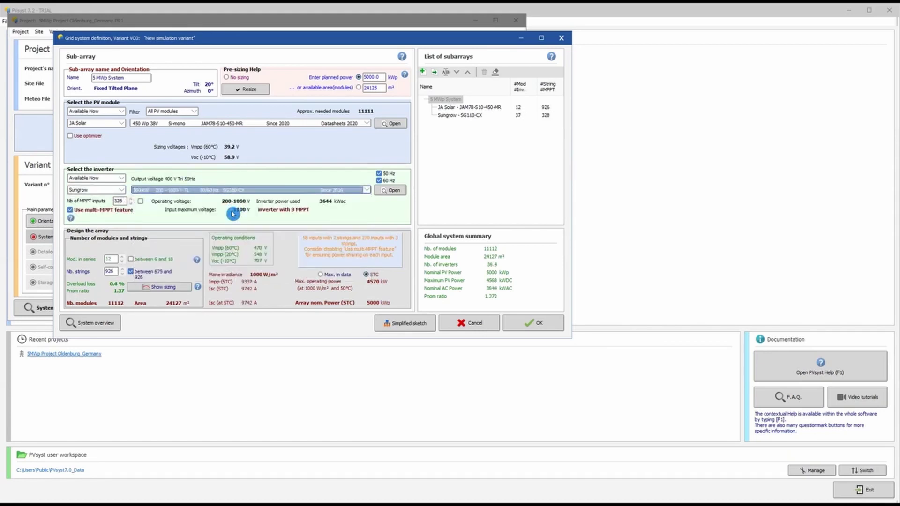
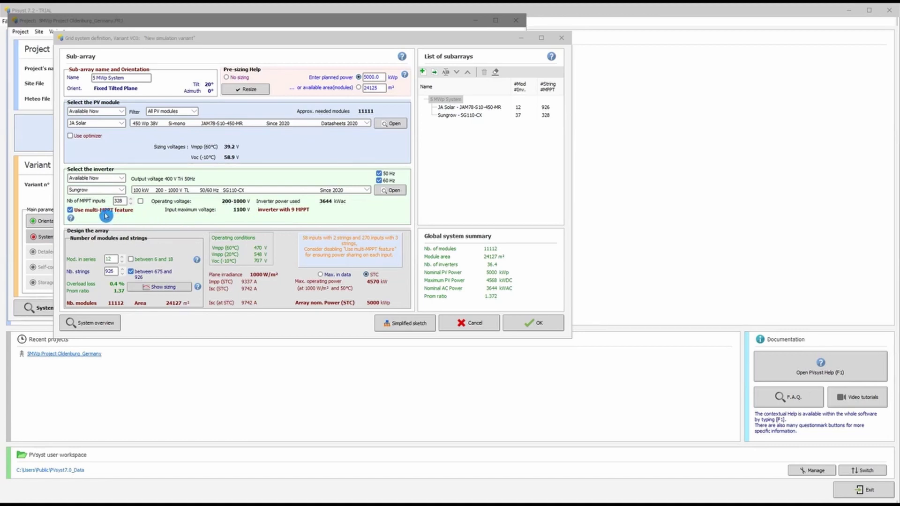
click(70, 210)
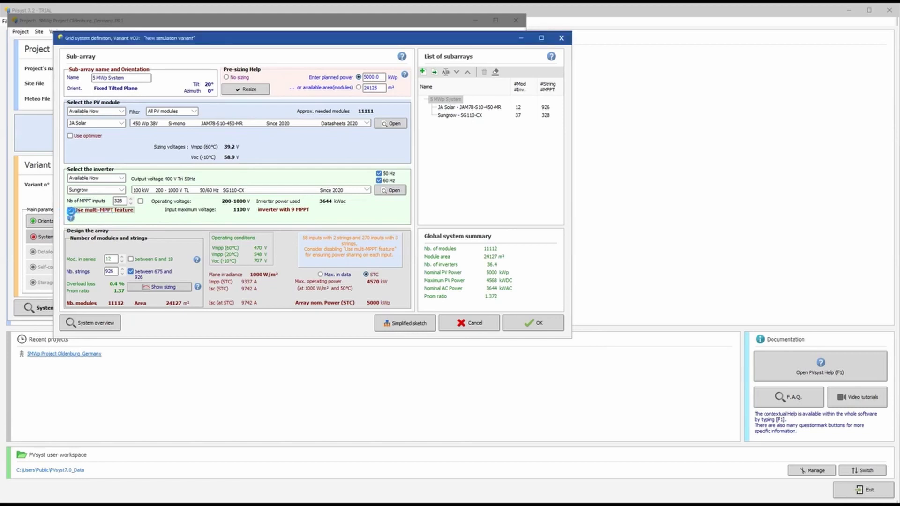
double_click(118, 201)
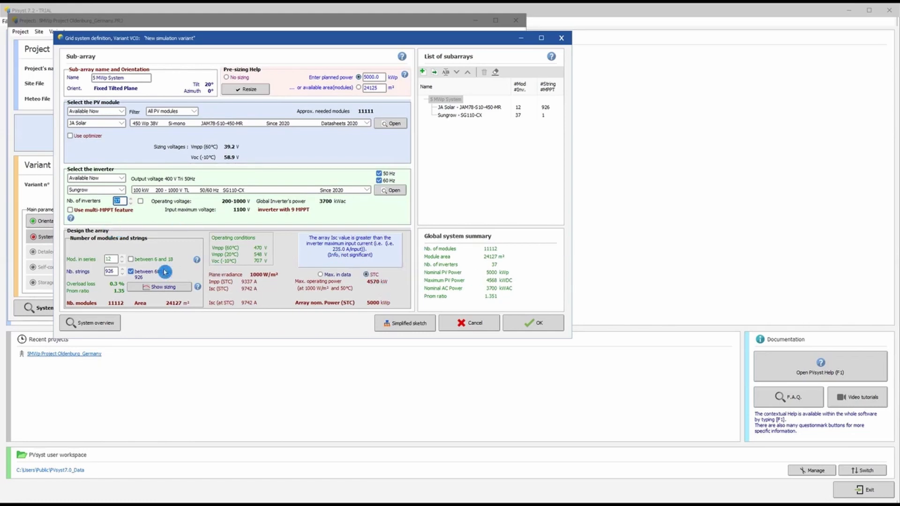
- Set the array design to 18 modules in series and 617 strings
click(113, 260)
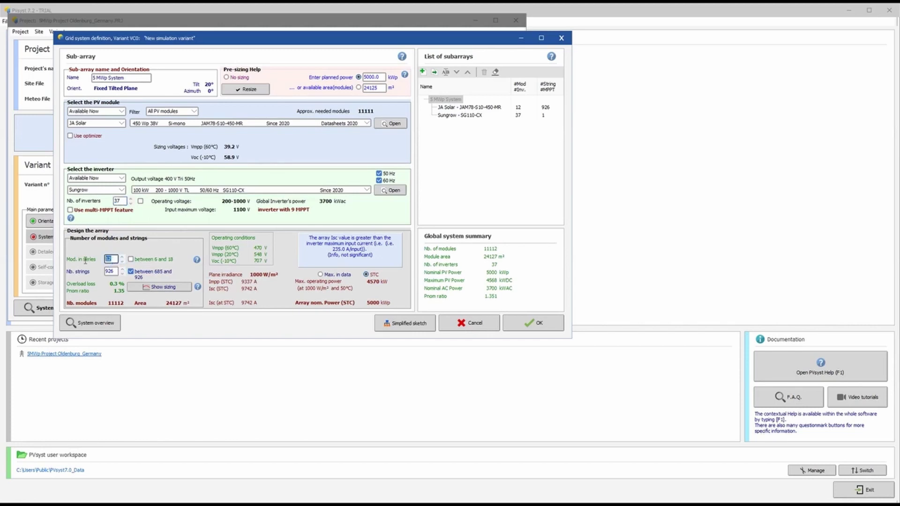
click(131, 271)
text(8)
key(Return)
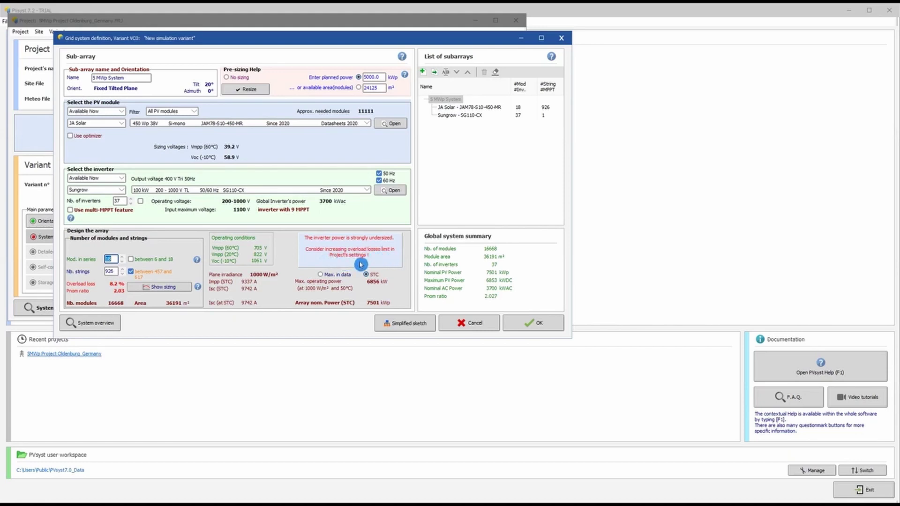
key(Tab)
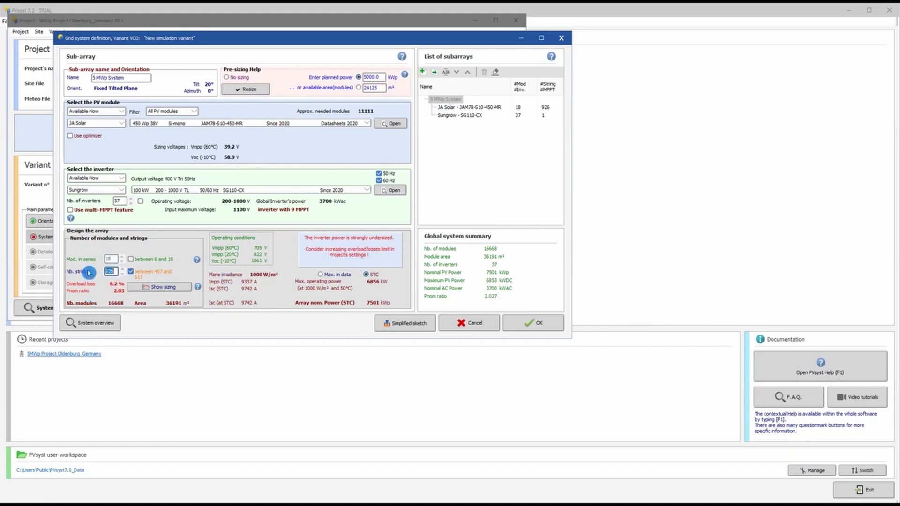
text(617)
click(300, 399)
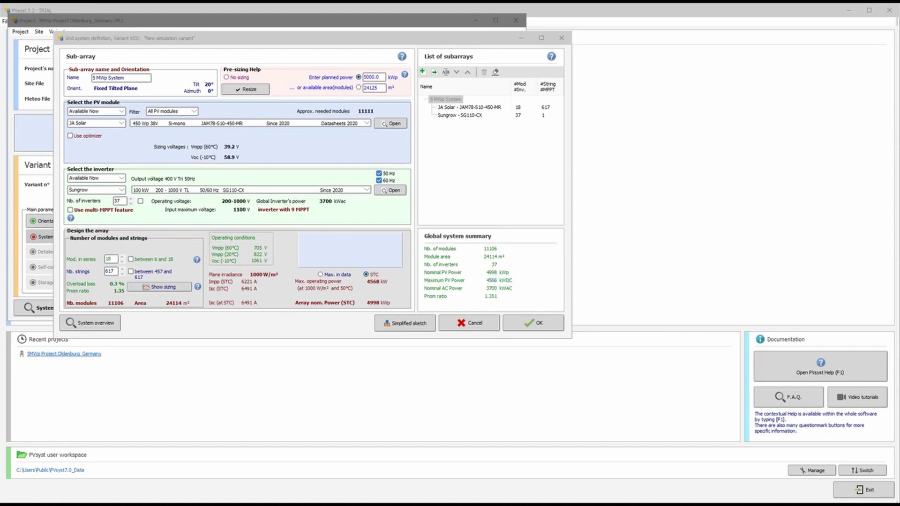
- Calculate 5000 ÷ 0.45 in Calculator and compare the result with the number of modules in the global system summary
key(XF86Calculator)
text(5000)
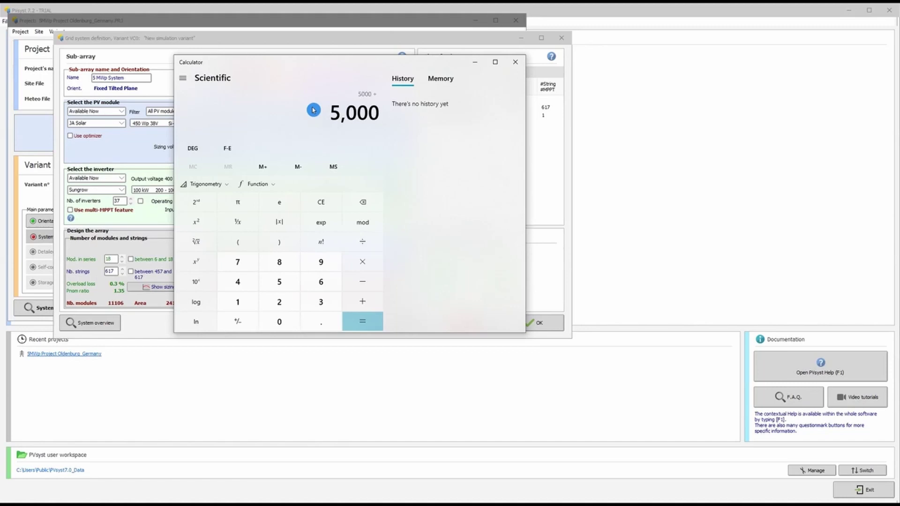
text(.45)
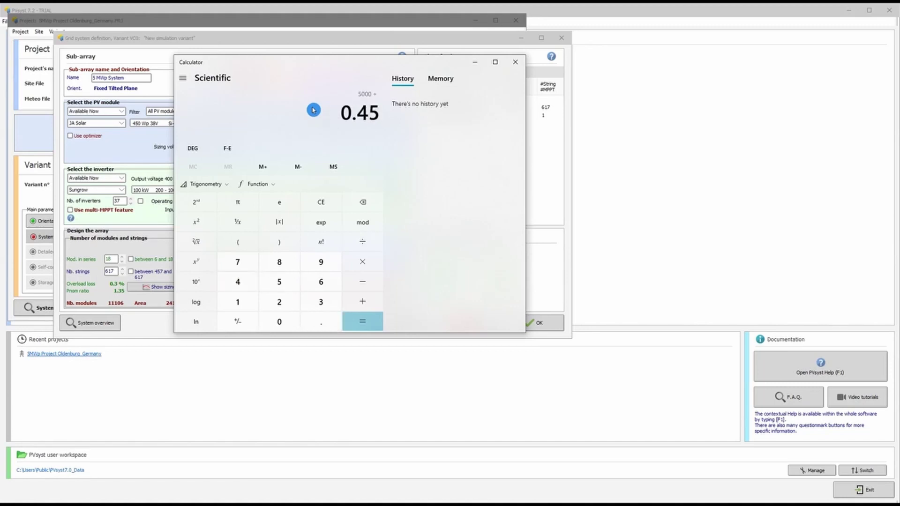
key(Return)
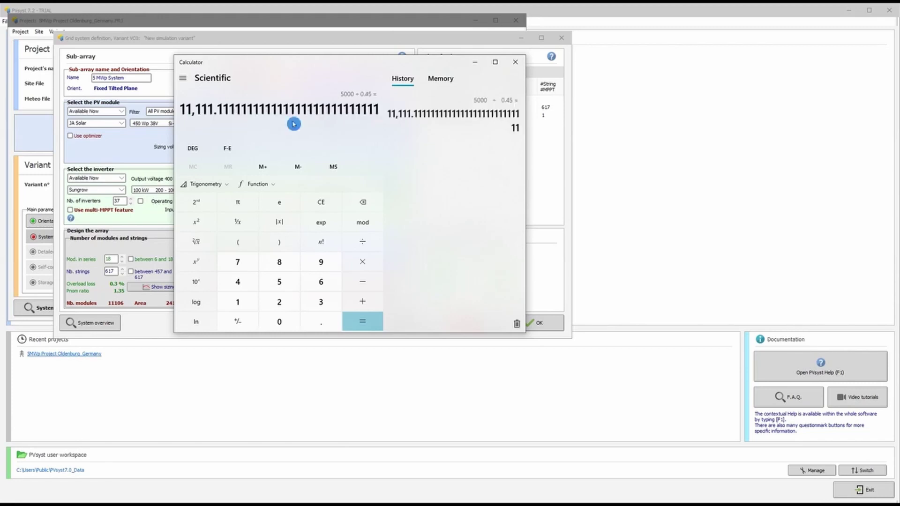
drag(251, 66, 610, 113)
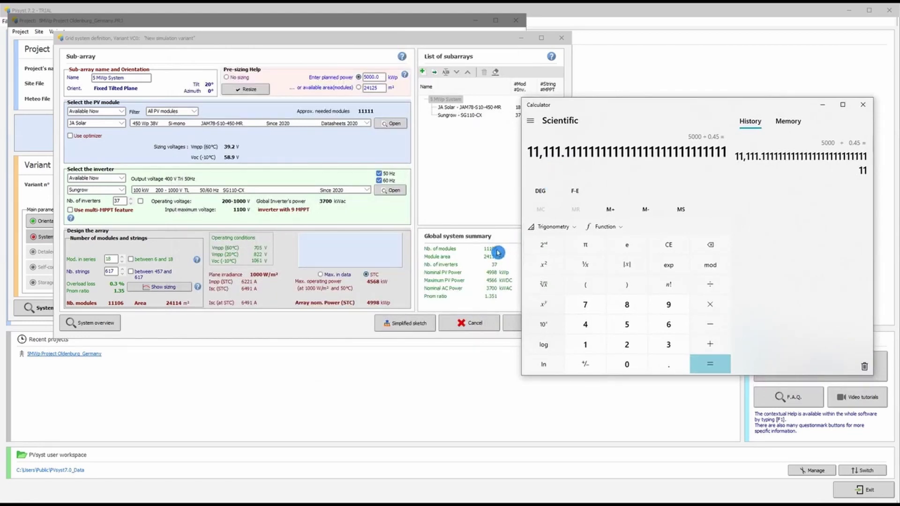
- Raise the number of strings to 618 in the PVsyst system definition and confirm the system
click(178, 255)
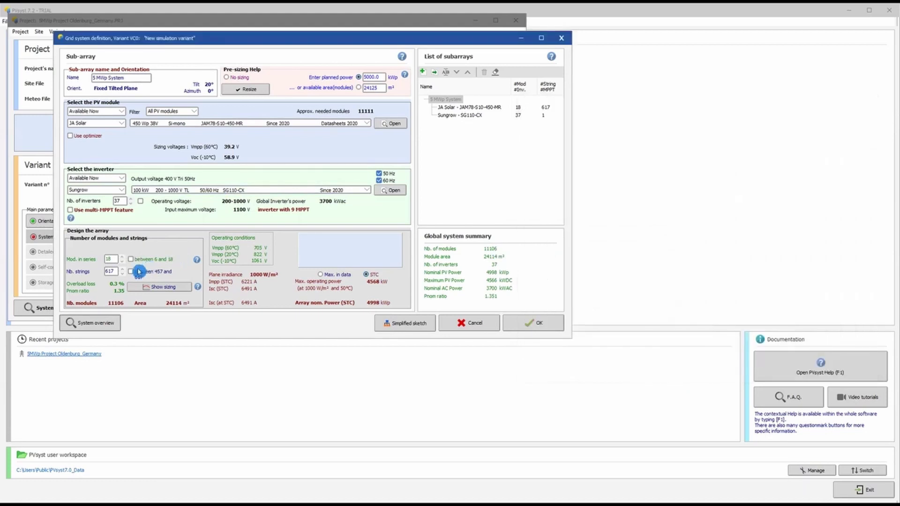
click(123, 270)
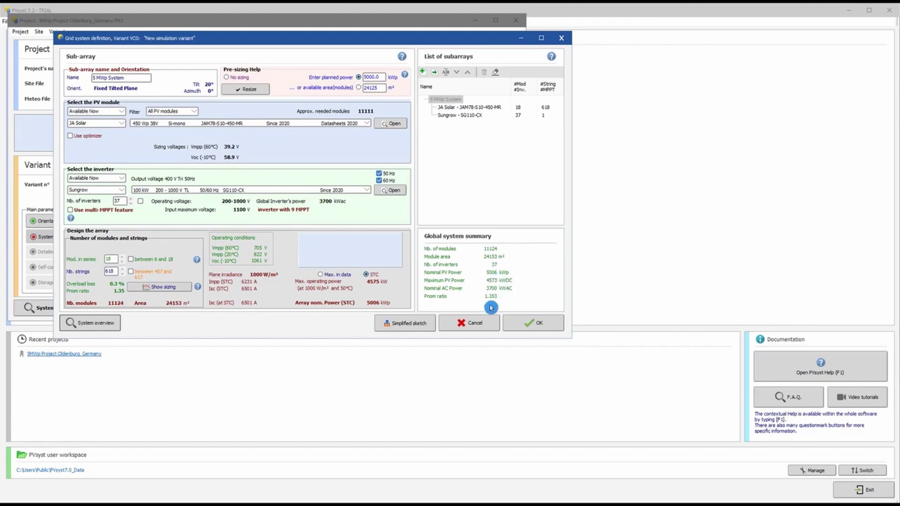
click(531, 326)
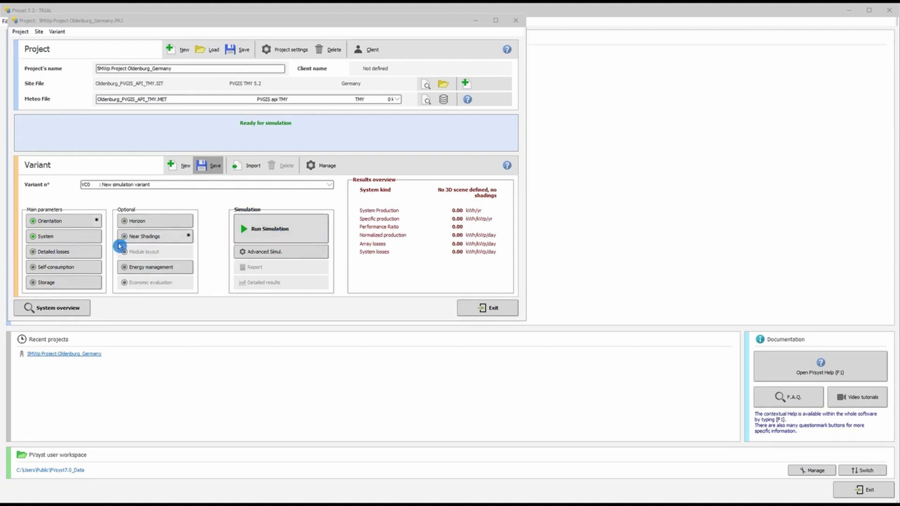
- Open the detailed losses and consult the help page on array thermal losses from the field thermal loss factor section
click(71, 254)
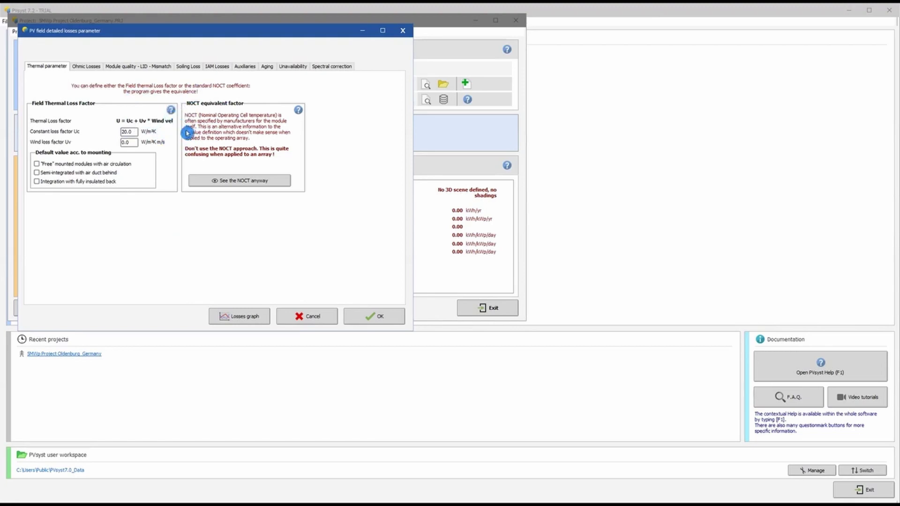
click(171, 112)
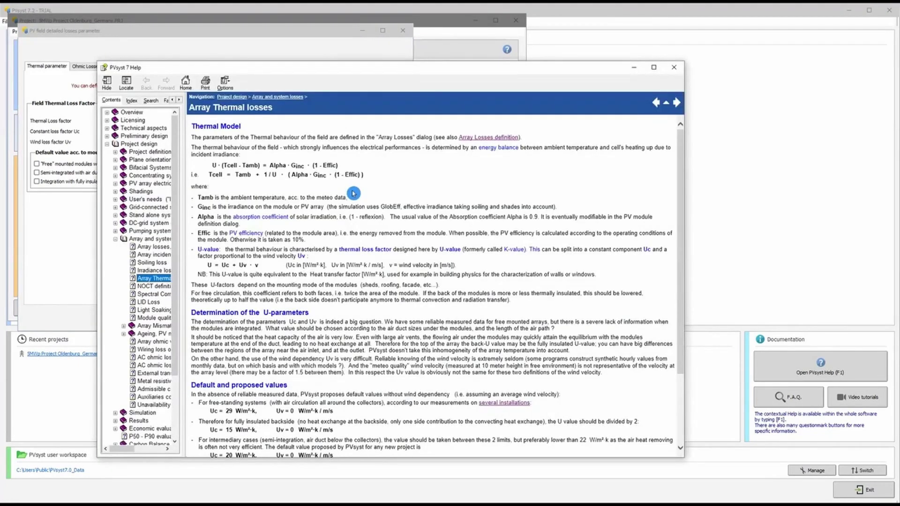
scroll(353, 193, down, 3)
click(674, 67)
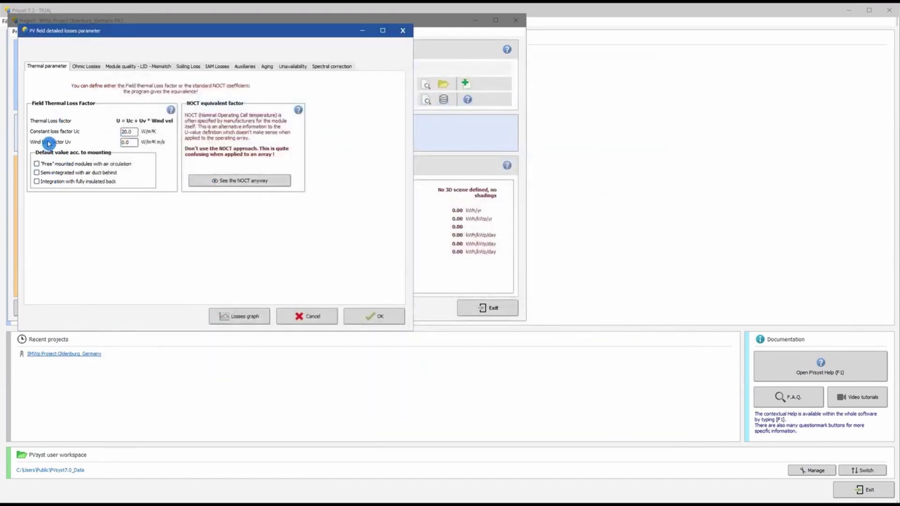
- Set the DC circuit ohmic loss fraction at STC to 1.5%
click(86, 66)
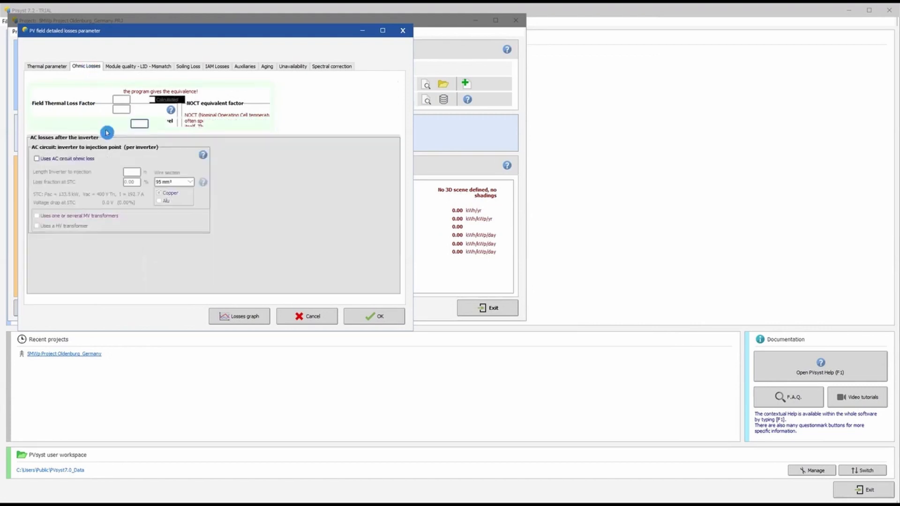
double_click(128, 109)
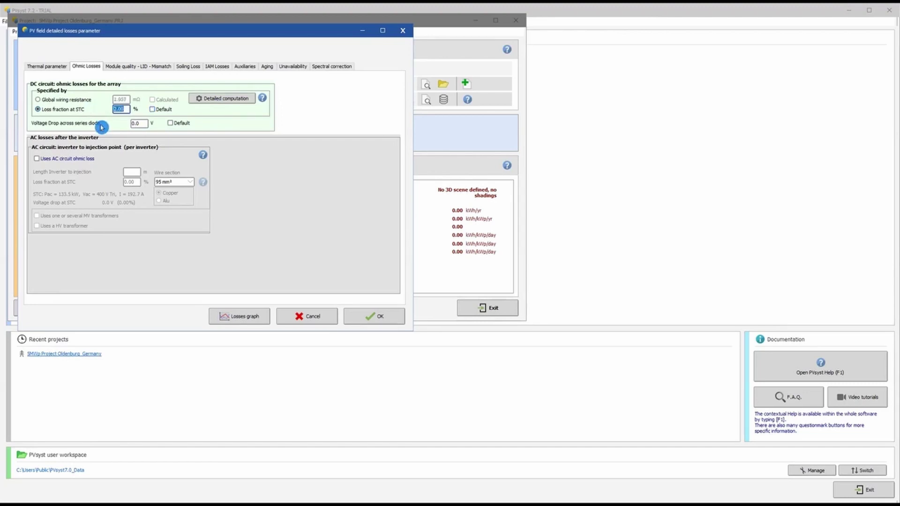
text(.5)
- Enable the AC circuit ohmic loss after the inverter with a 1% loss fraction at STC, and choose a 120 mm² wire section
click(76, 162)
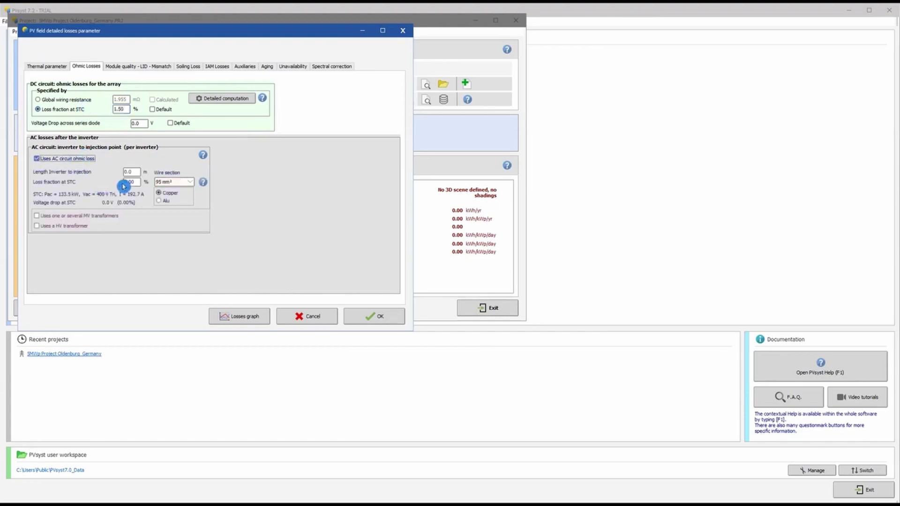
drag(139, 182, 115, 183)
text(1)
key(Tab)
click(179, 181)
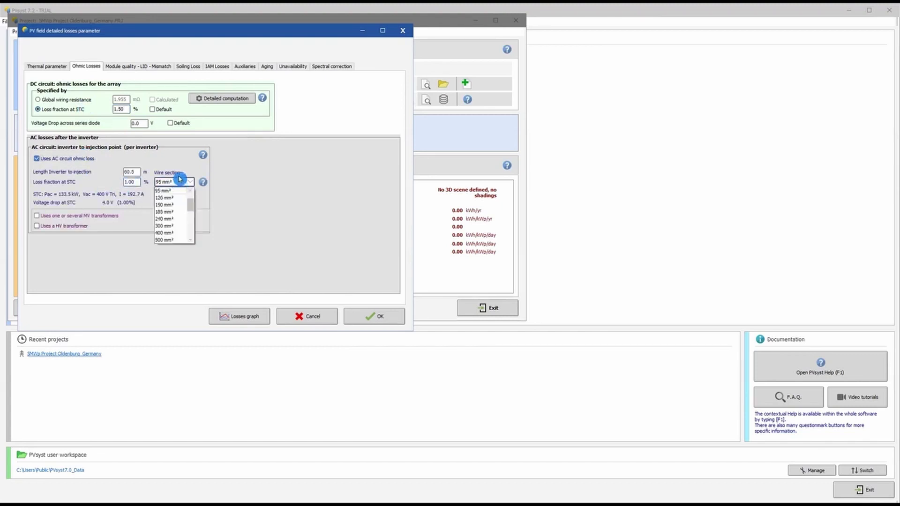
click(172, 198)
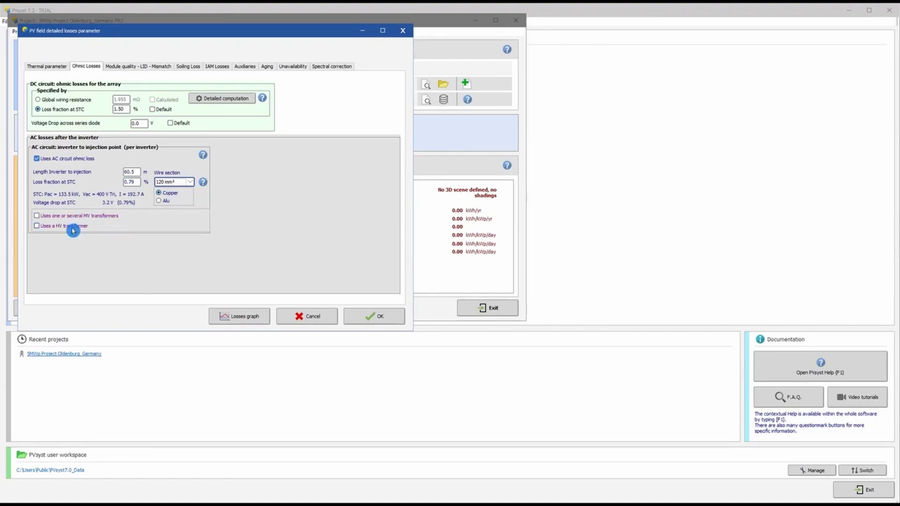
- Switch the LID loss factor to its default and define the soiling loss by monthly values
click(136, 67)
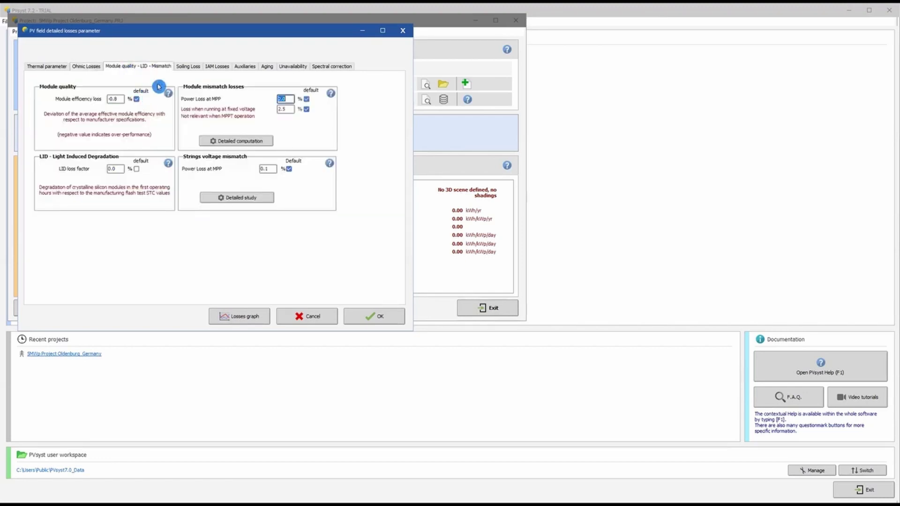
click(136, 169)
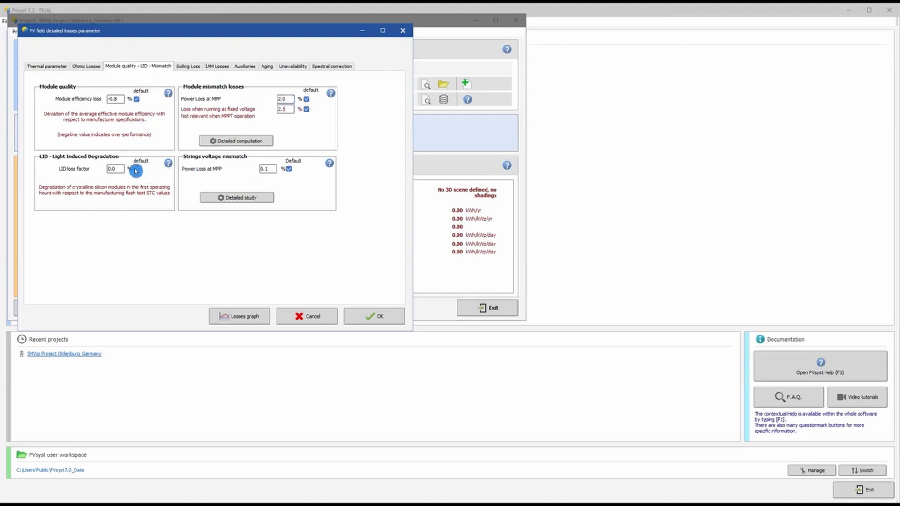
click(188, 66)
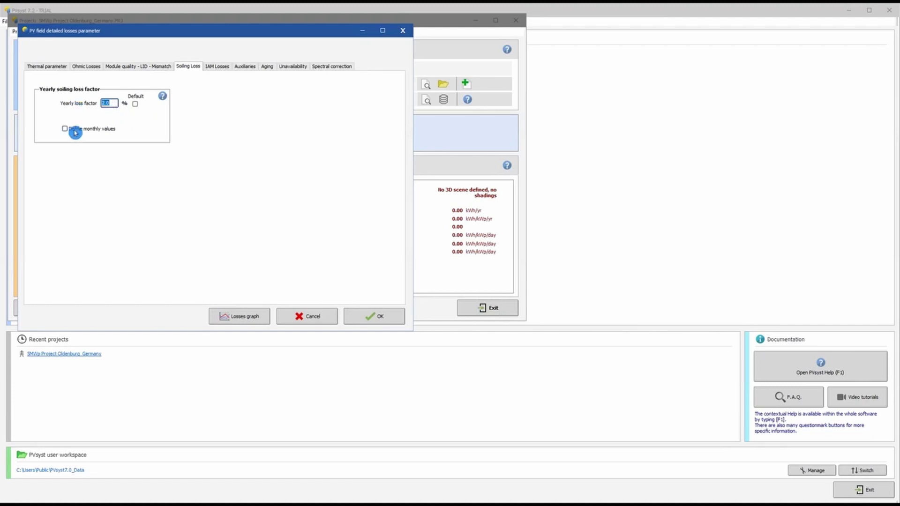
click(75, 133)
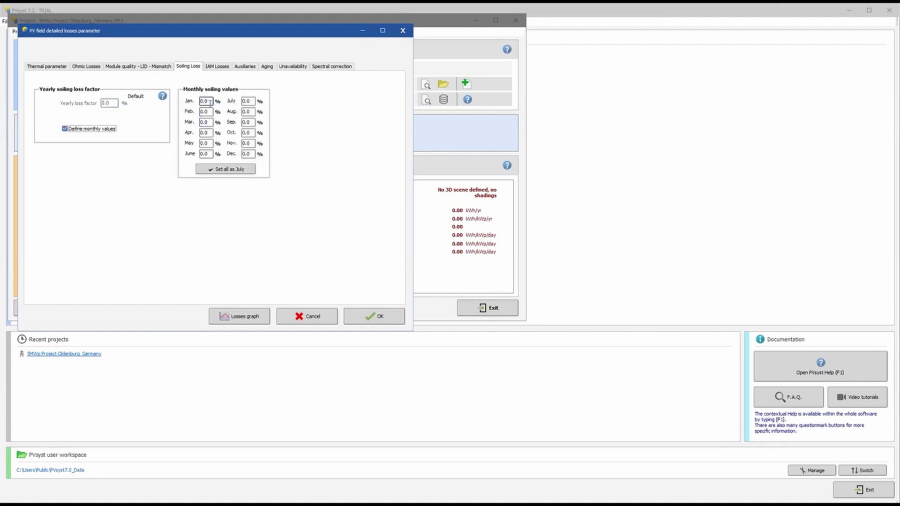
- Review the IAM and auxiliaries losses, and try including aging degradation in the simulation for year 25
click(217, 66)
click(246, 68)
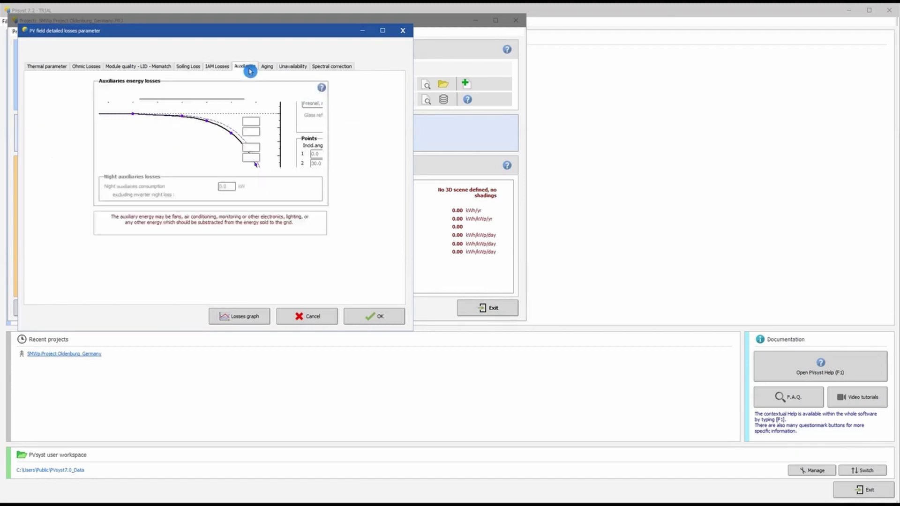
click(266, 66)
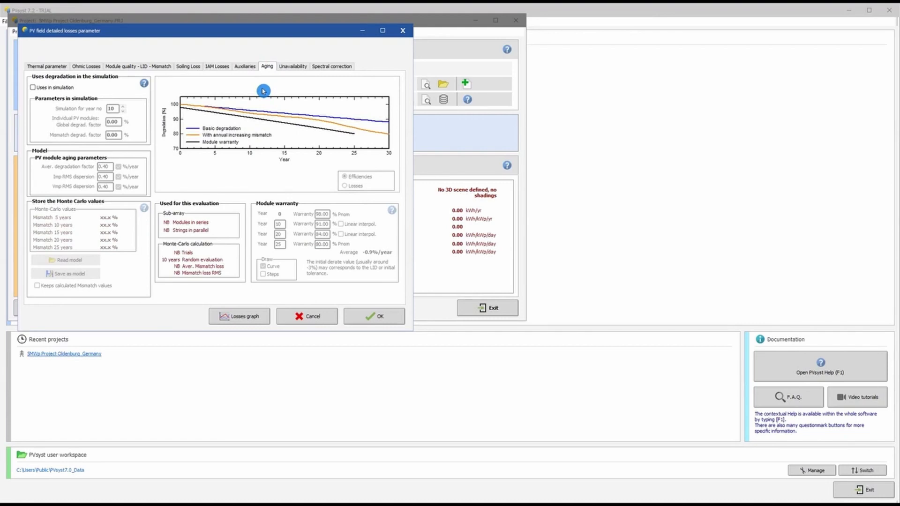
click(63, 91)
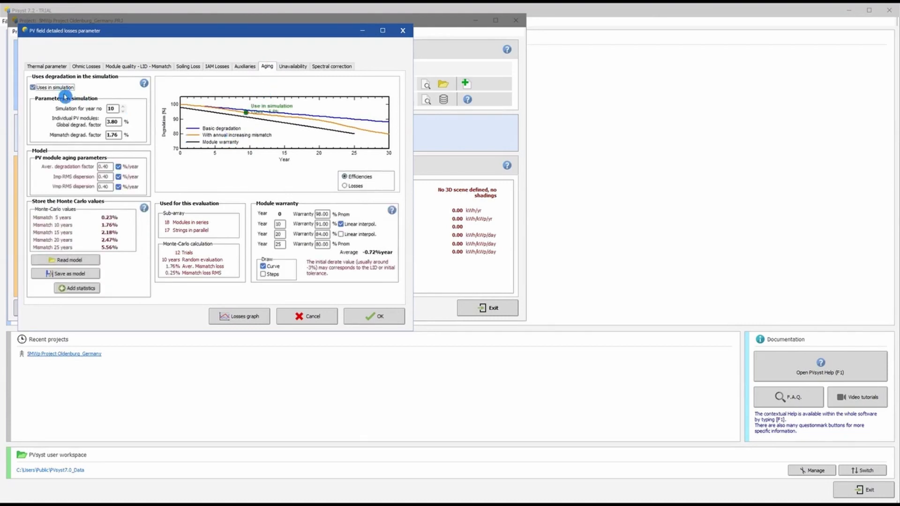
click(95, 110)
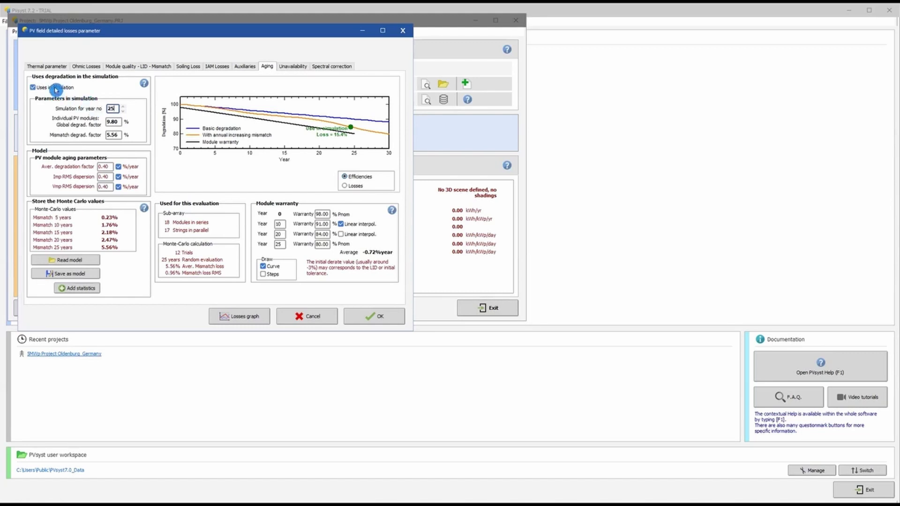
click(56, 88)
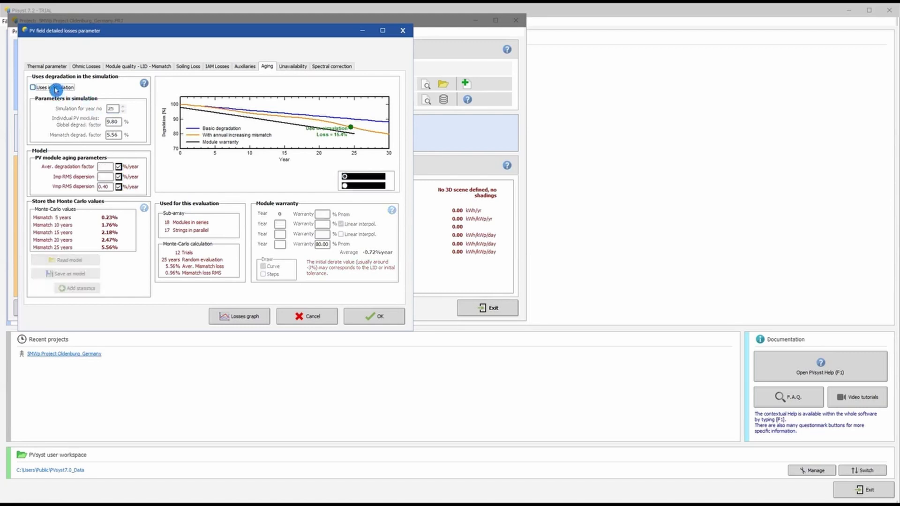
- Review the system unavailability and spectral correction loss settings
click(298, 66)
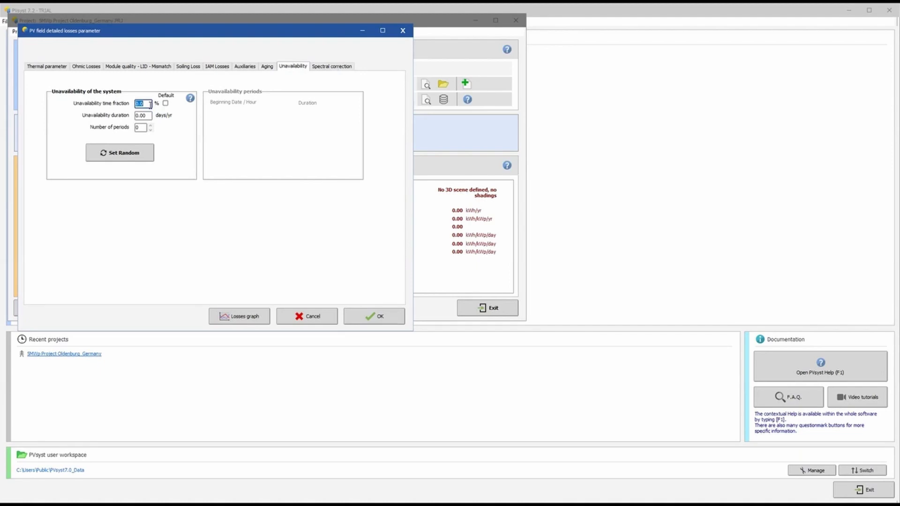
click(139, 201)
click(120, 152)
click(273, 194)
click(332, 66)
click(332, 66)
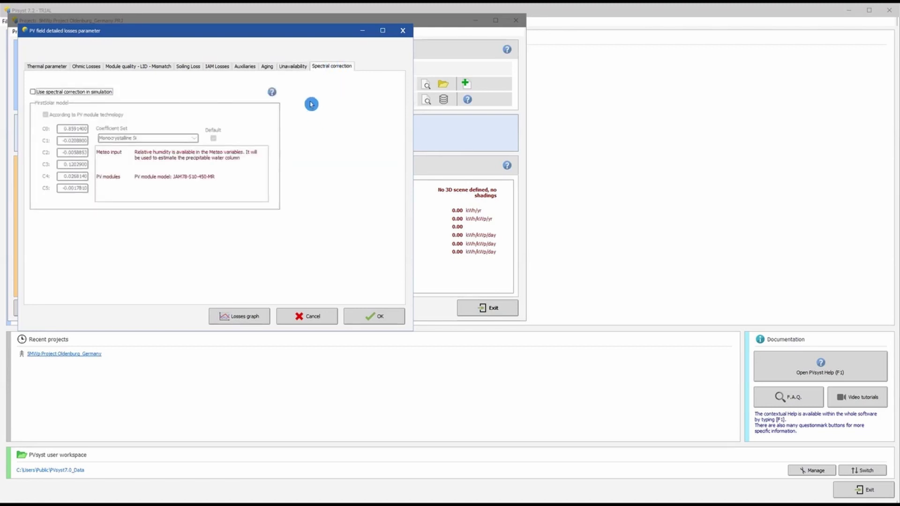
- Accept the detailed losses and review the grid system's sub-array design and inverter sizing
key(Return)
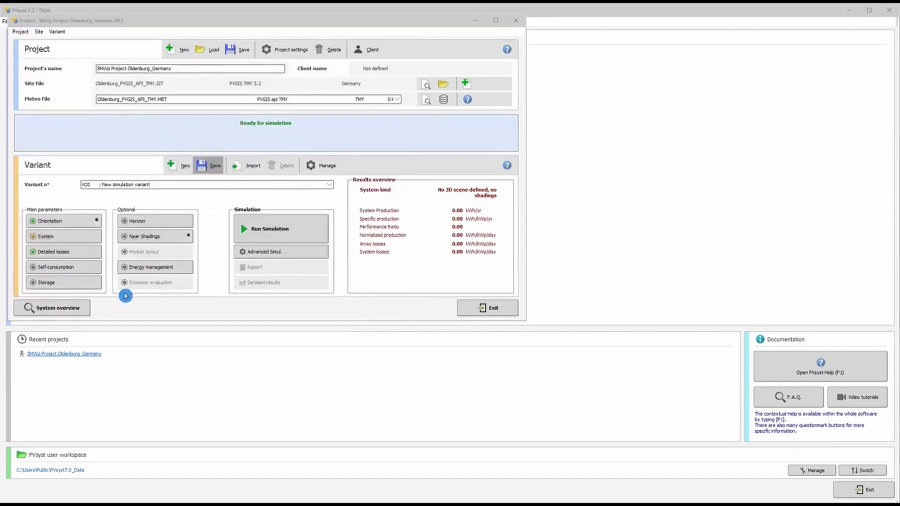
click(41, 243)
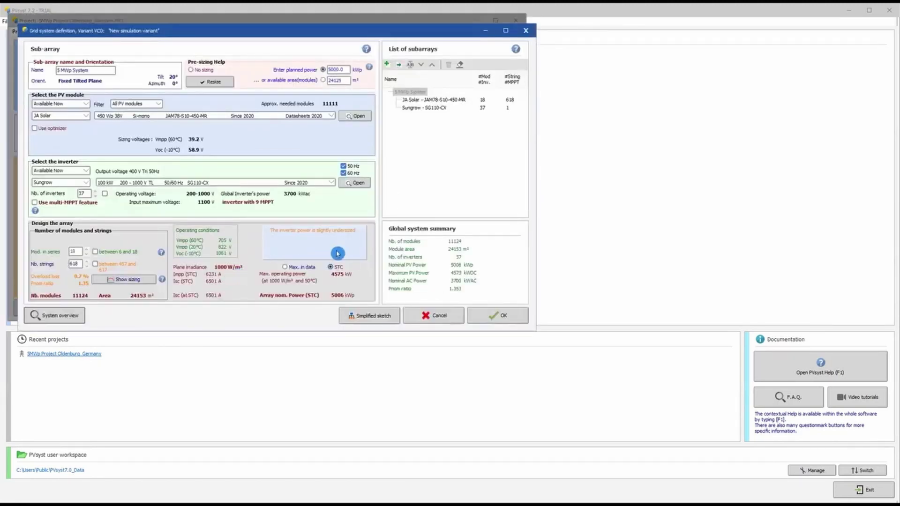
click(486, 316)
click(498, 294)
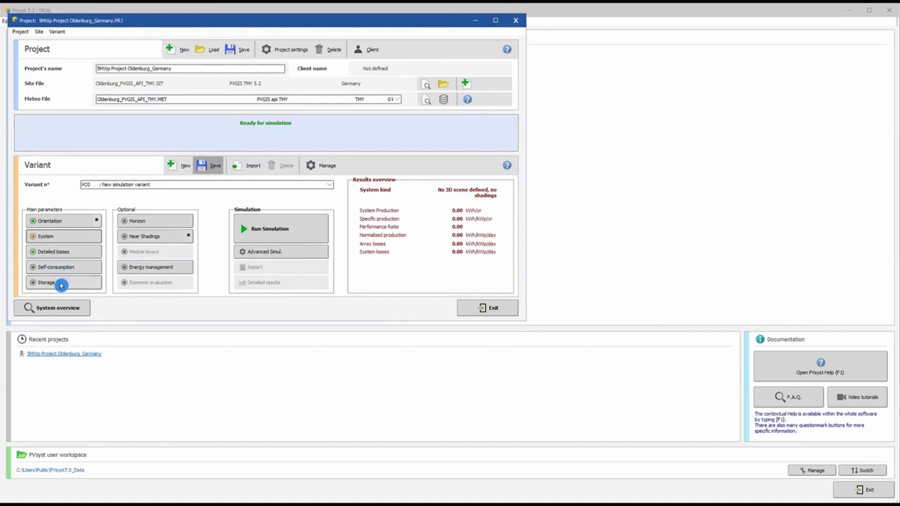
- Check the near shadings definition without changing it, and run the simulation of the variant
click(176, 237)
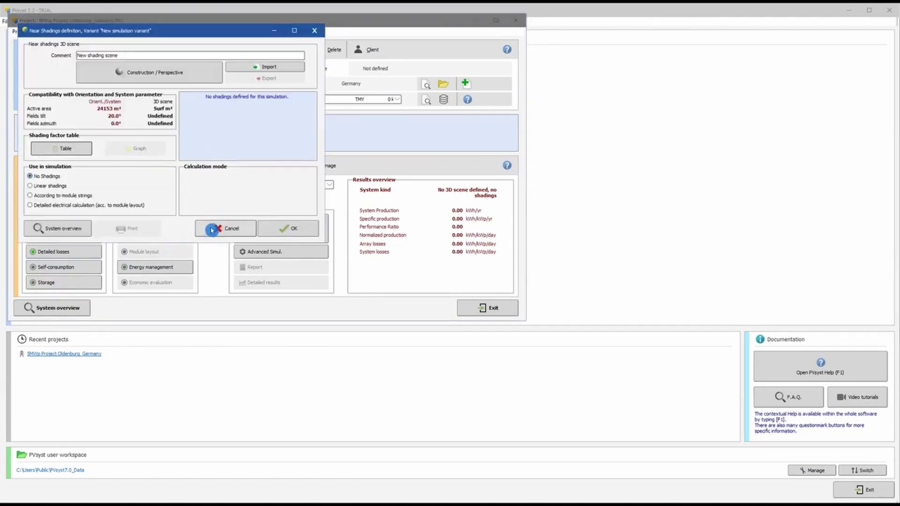
click(212, 230)
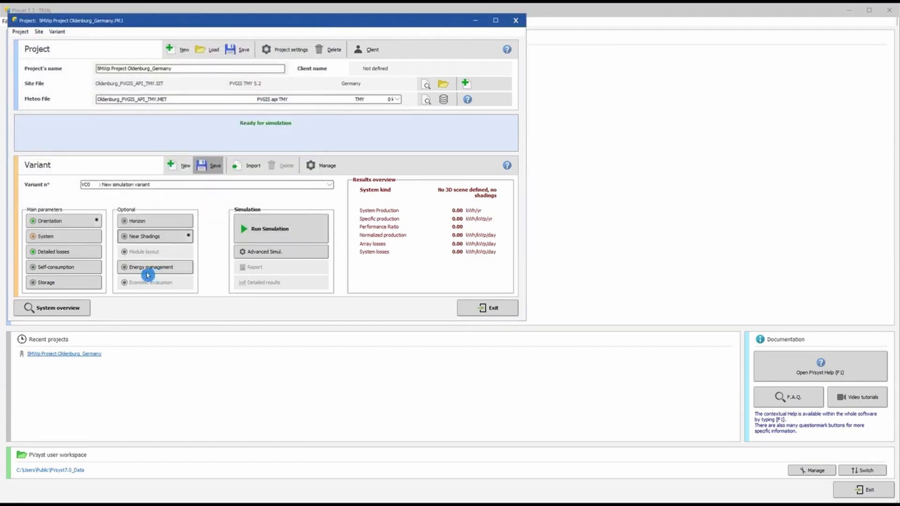
click(266, 232)
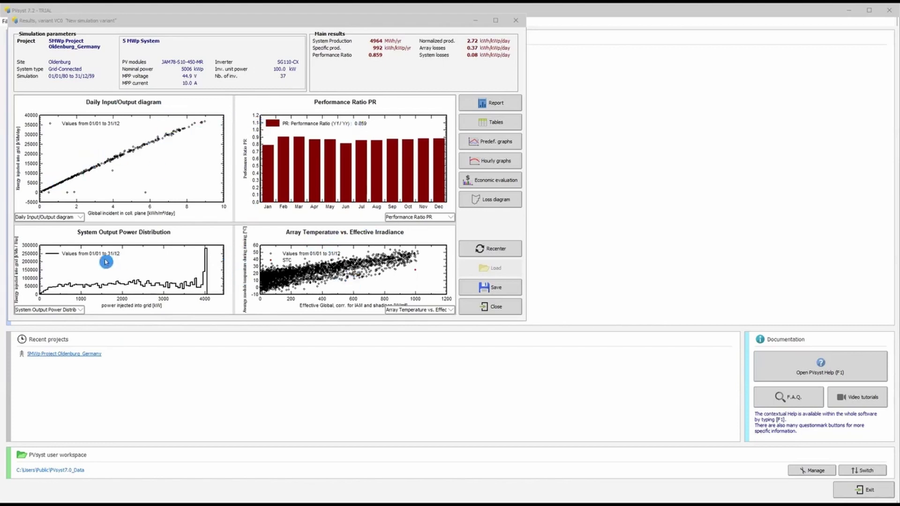
- View the daily system output energy and the system output power cumulative distribution in place of the daily input/output diagram
click(81, 219)
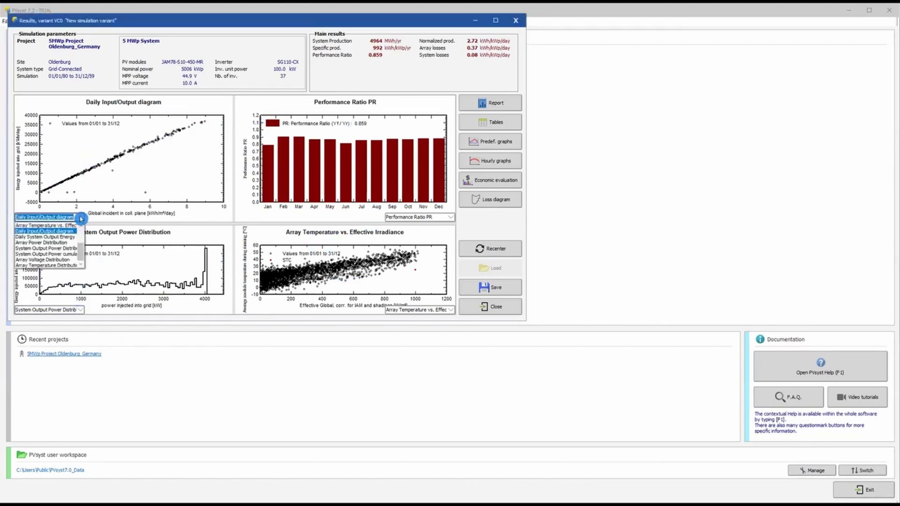
click(64, 237)
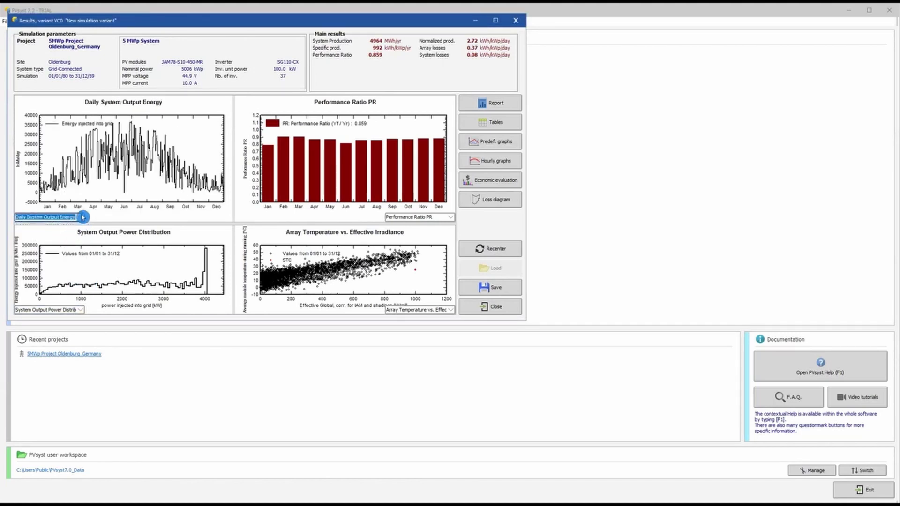
click(81, 217)
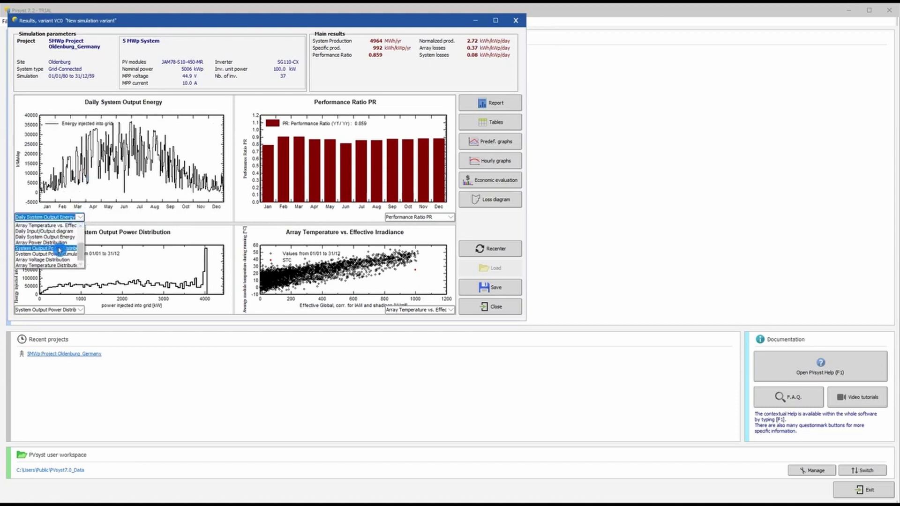
click(58, 254)
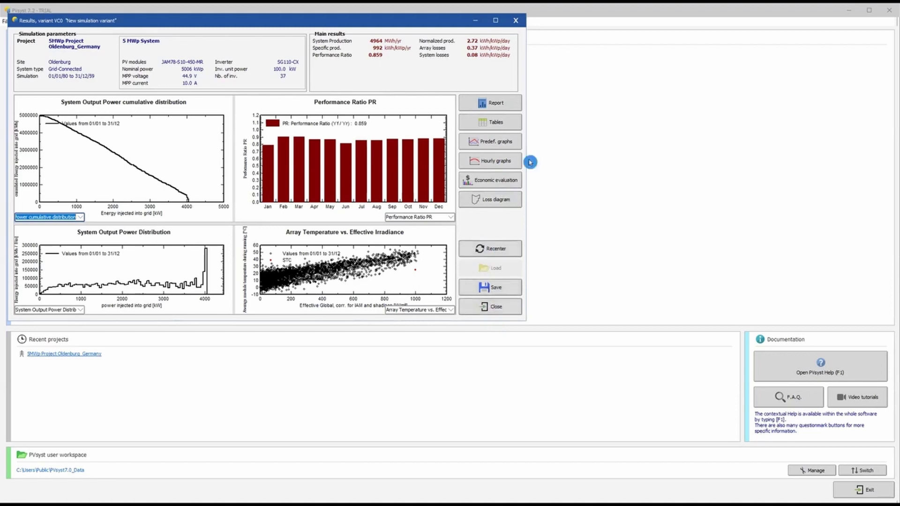
- Open the simulation report and customize the project name on its cover page to "5MWp Project"
click(506, 102)
click(506, 101)
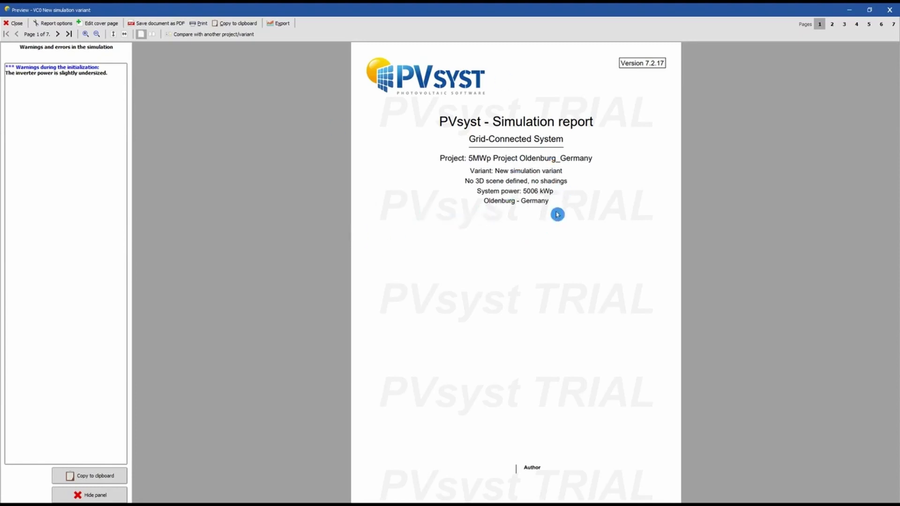
click(90, 24)
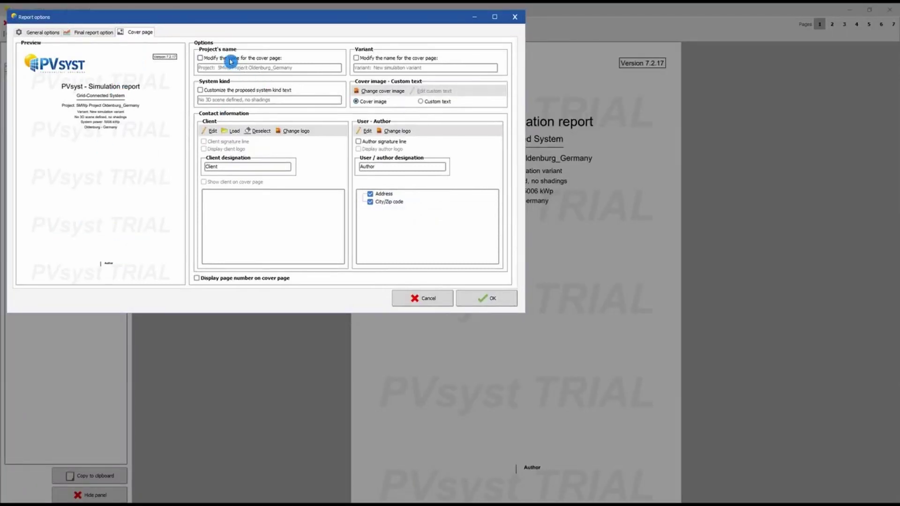
click(231, 60)
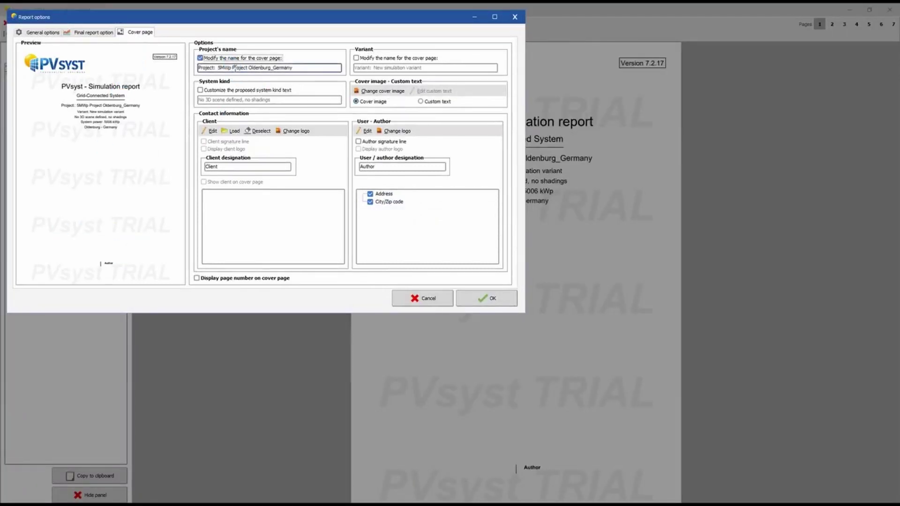
drag(250, 68, 301, 70)
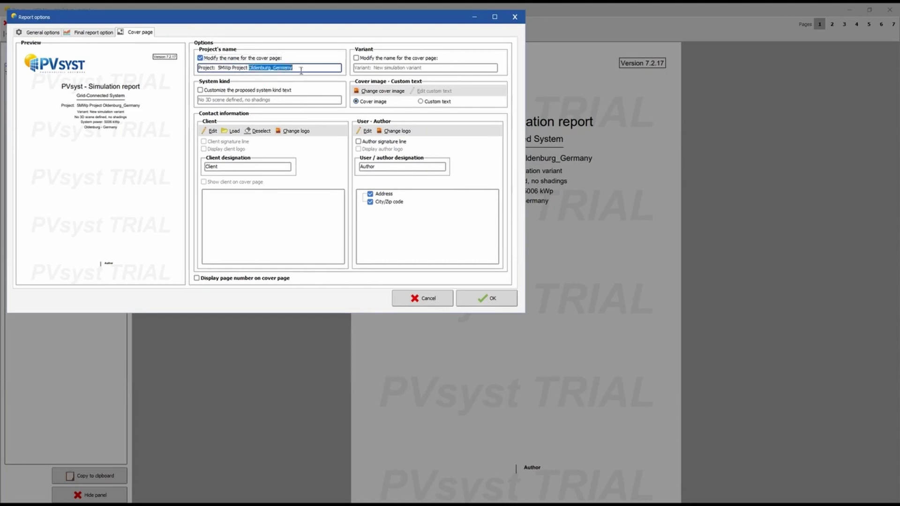
key(Delete)
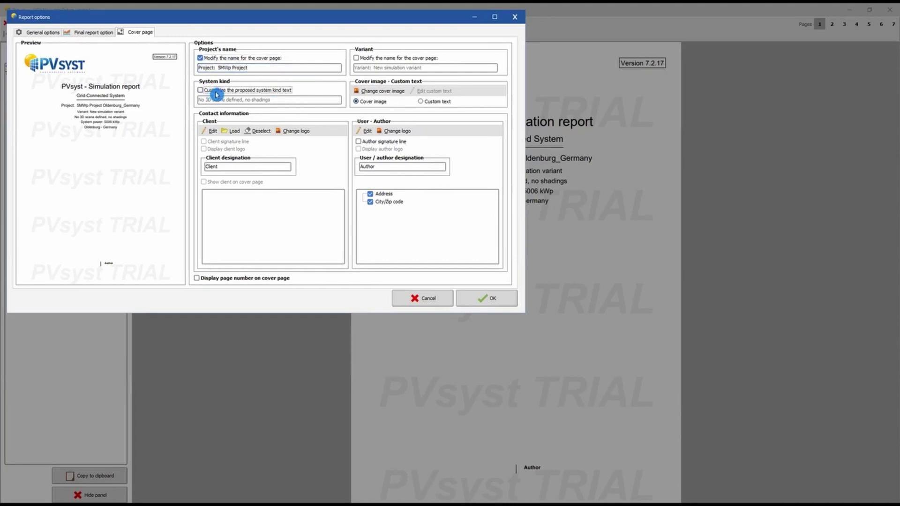
- Customize the system kind text on the cover page to "No 3D scene defined"
click(245, 92)
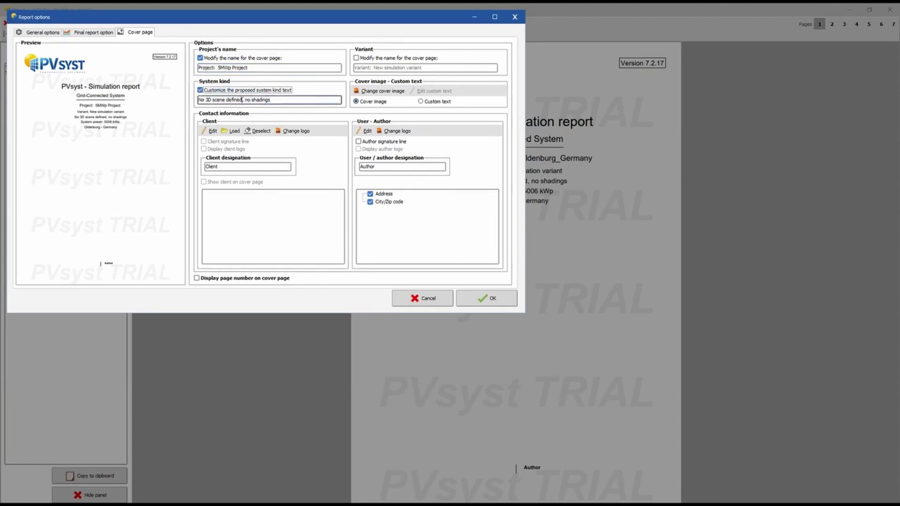
drag(243, 100, 317, 103)
key(Delete)
click(305, 206)
- Enter the author's name as the author designation, exclude the address, leave the signature line off, and apply the cover page options
click(360, 167)
double_click(371, 168)
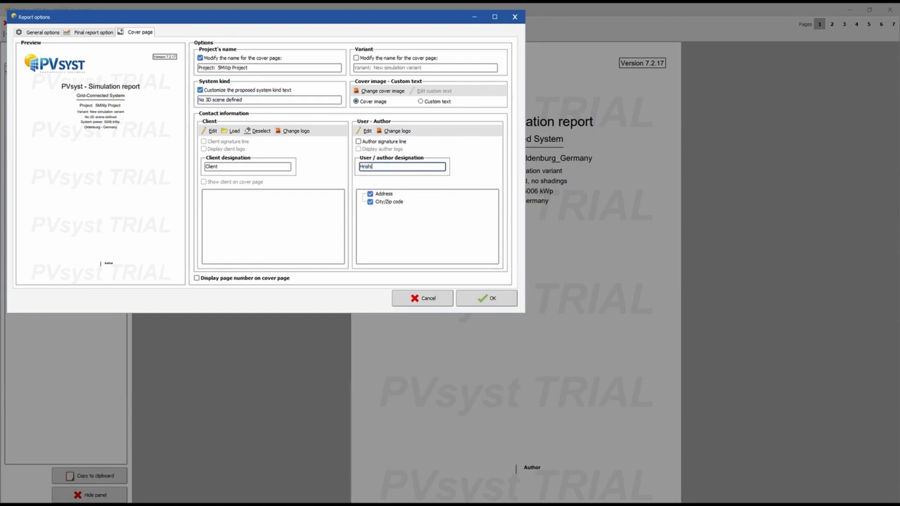
click(371, 202)
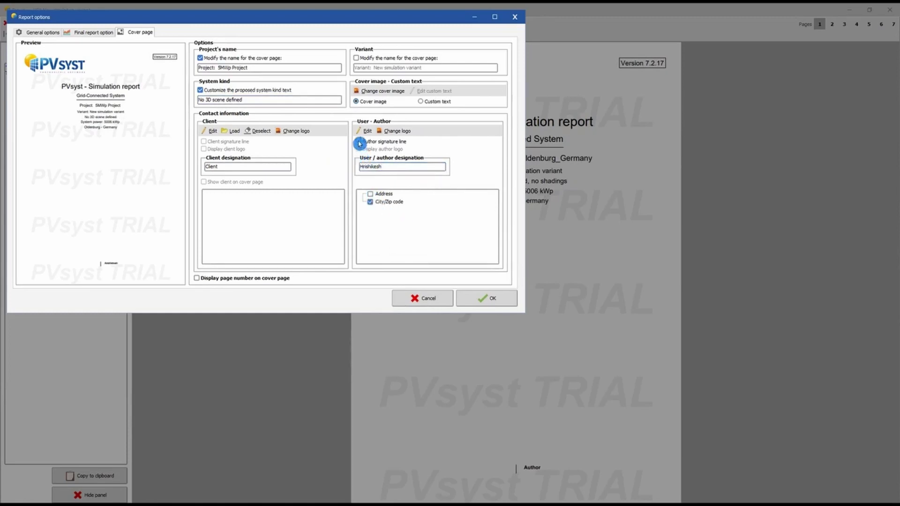
click(359, 142)
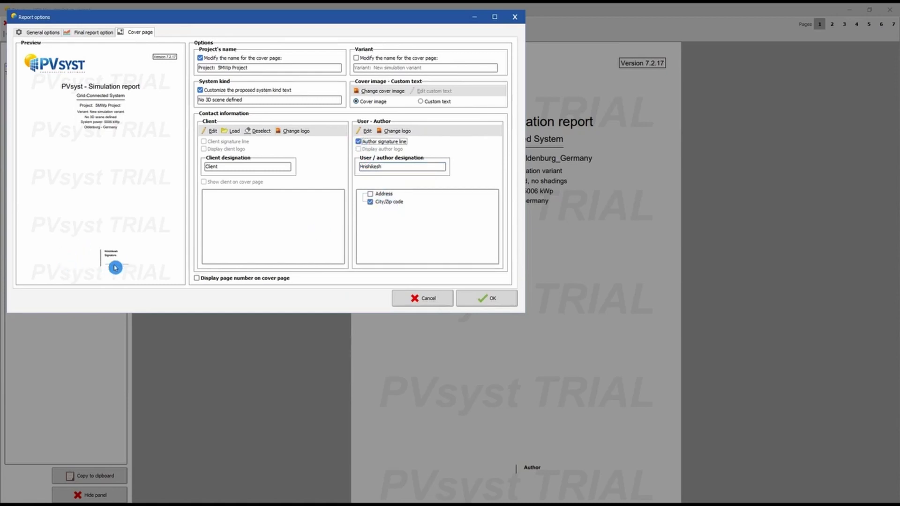
click(359, 142)
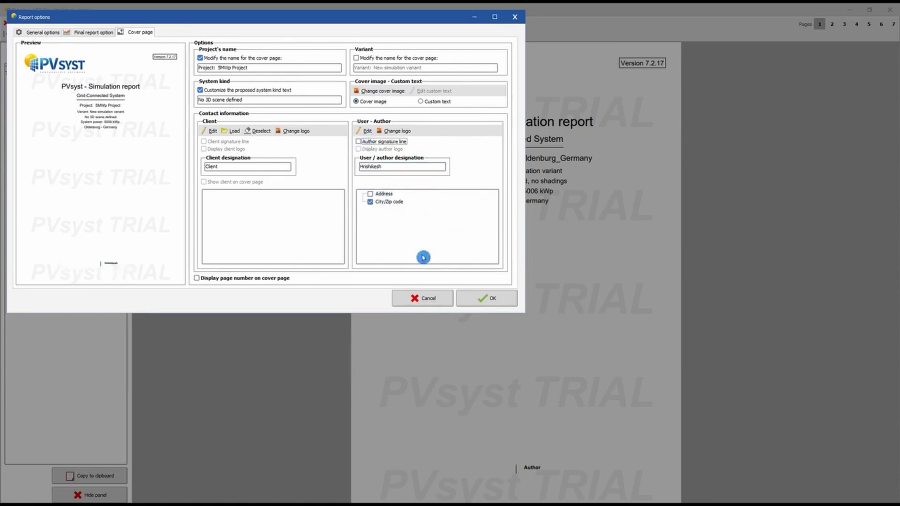
click(485, 291)
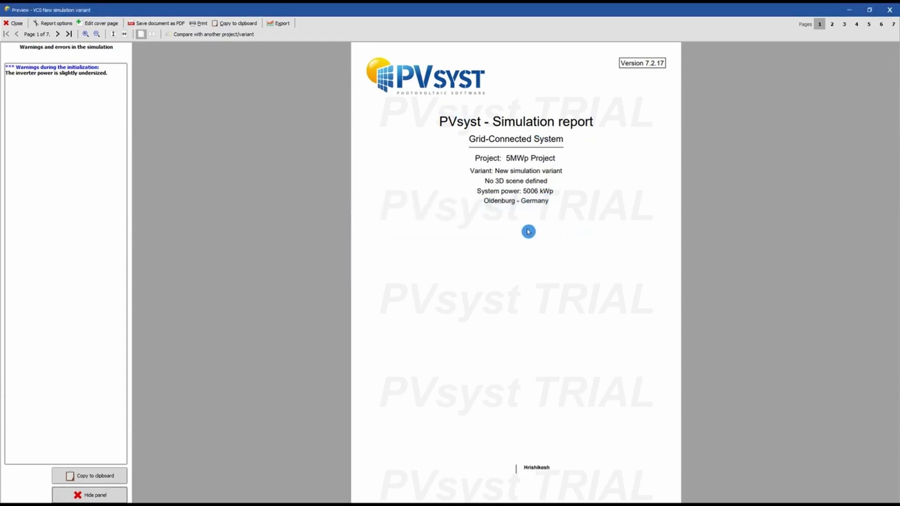
- Review the report's project summary, general parameters, array and AC wiring losses, and the main results with monthly balances
scroll(529, 231, down, 1)
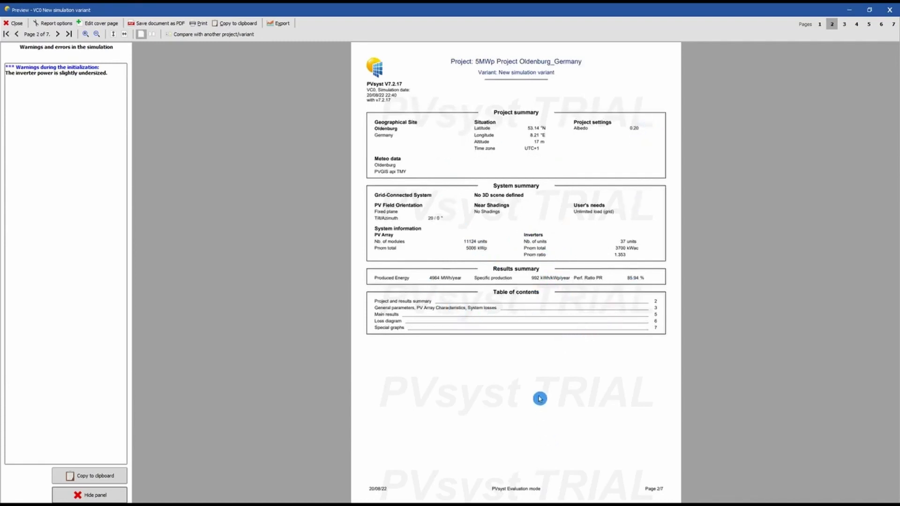
scroll(535, 346, down, 1)
scroll(535, 346, down, 1)
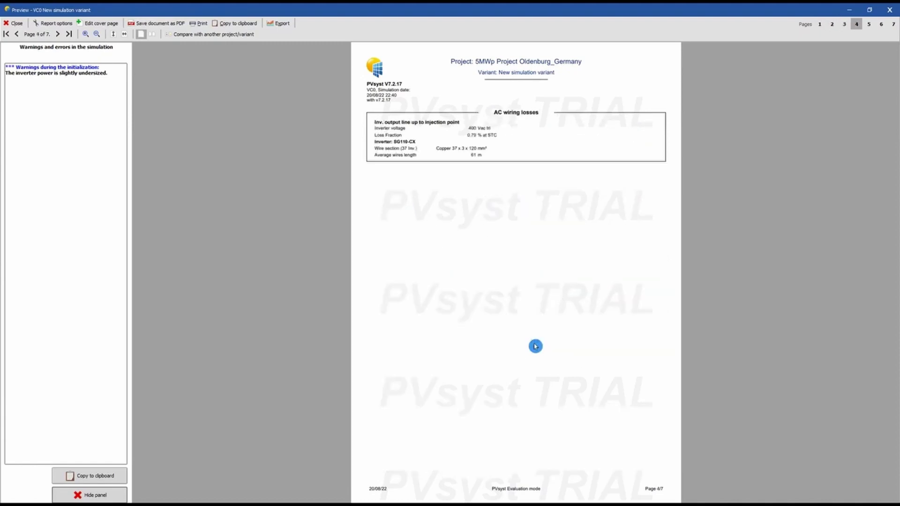
scroll(535, 346, up, 1)
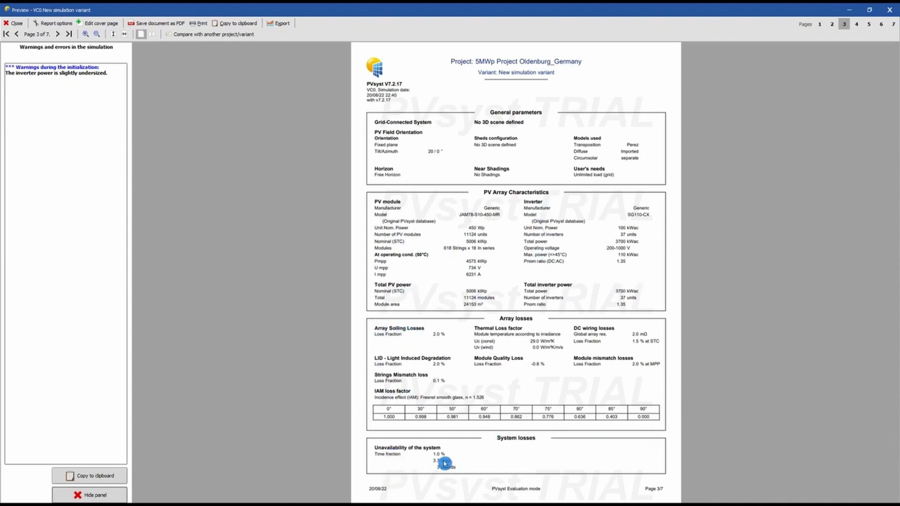
scroll(518, 418, down, 1)
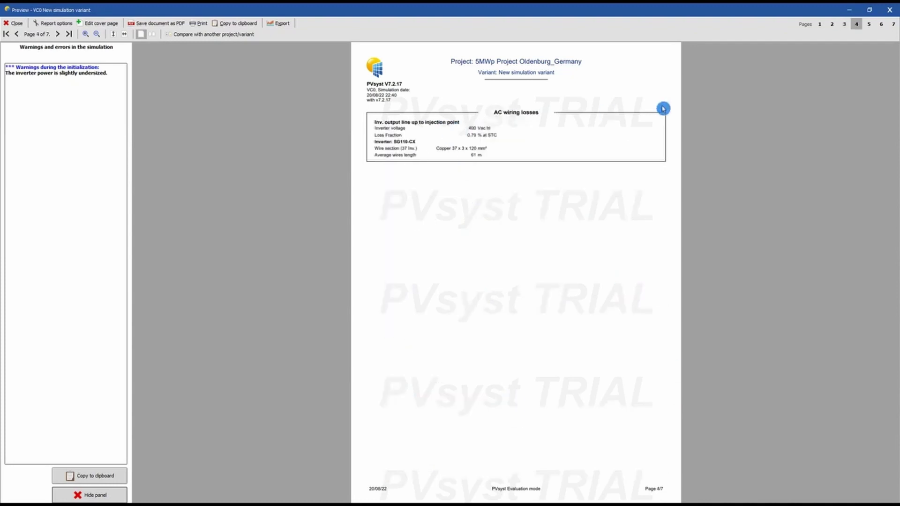
scroll(582, 147, down, 1)
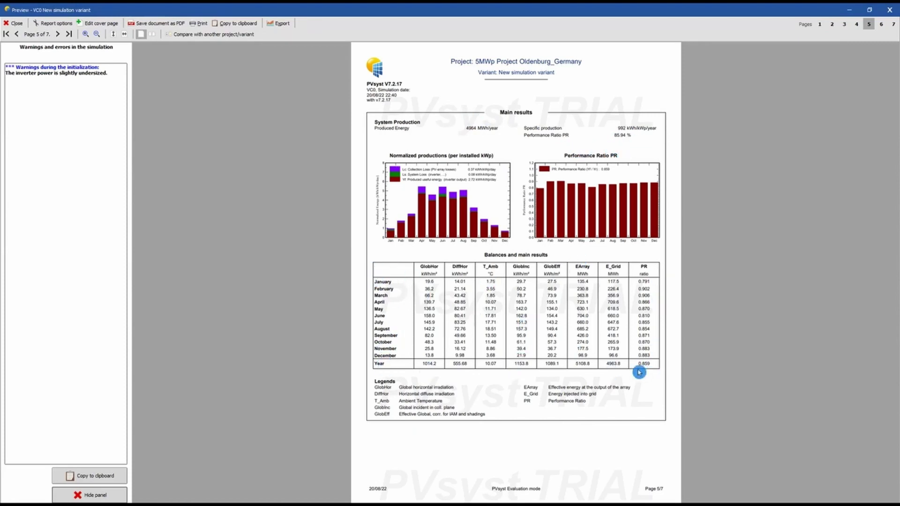
- Examine the report's loss diagram from global horizontal irradiation down to the energy injected into the grid
scroll(478, 382, down, 1)
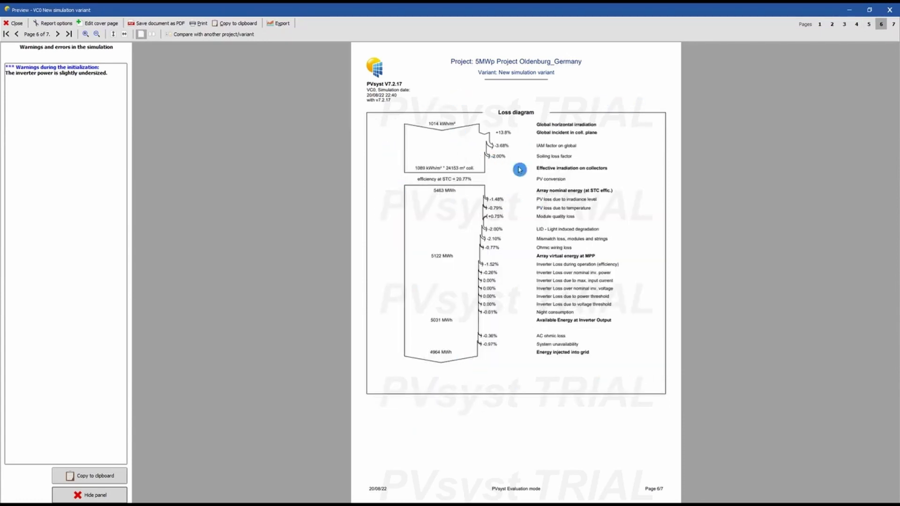
scroll(537, 192, up, 1)
scroll(537, 192, up, 2)
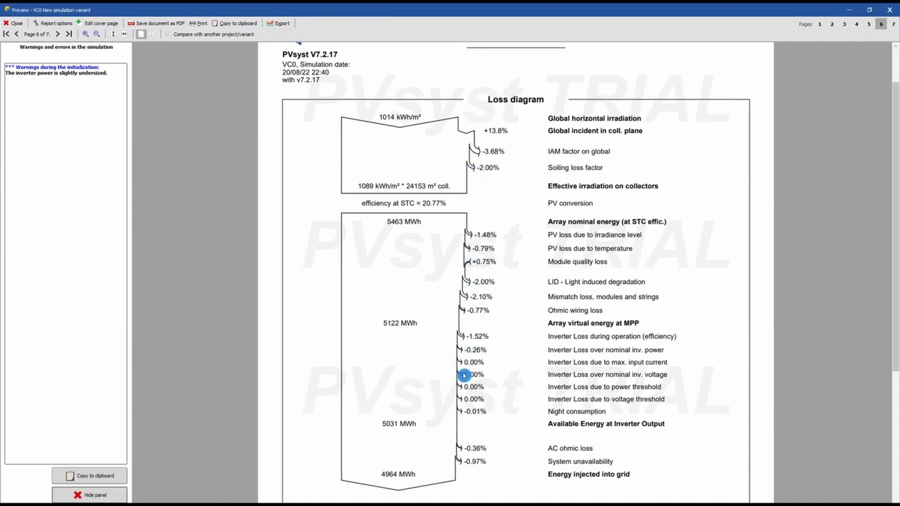
scroll(548, 411, down, 1)
ctrl+scroll(548, 404, down, 2)
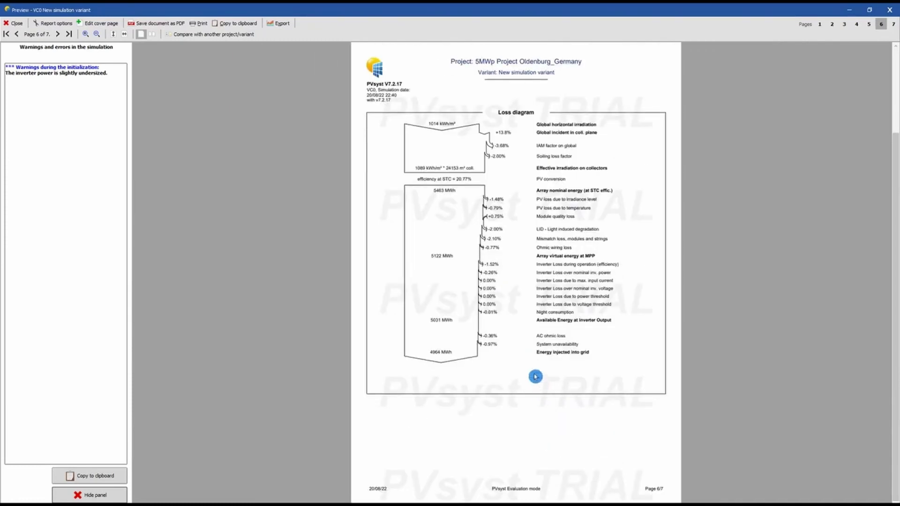
- Save the simulation report as a PDF without opening its folder, and close the report preview
click(147, 27)
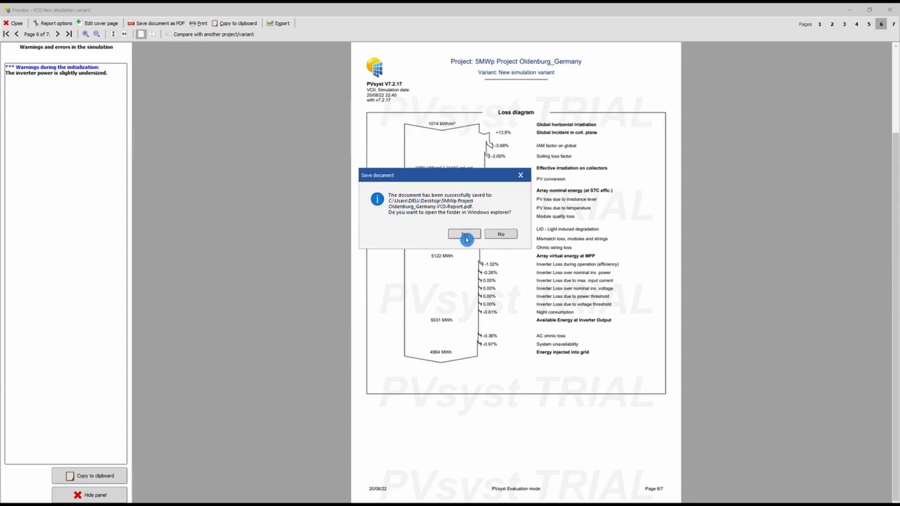
click(496, 237)
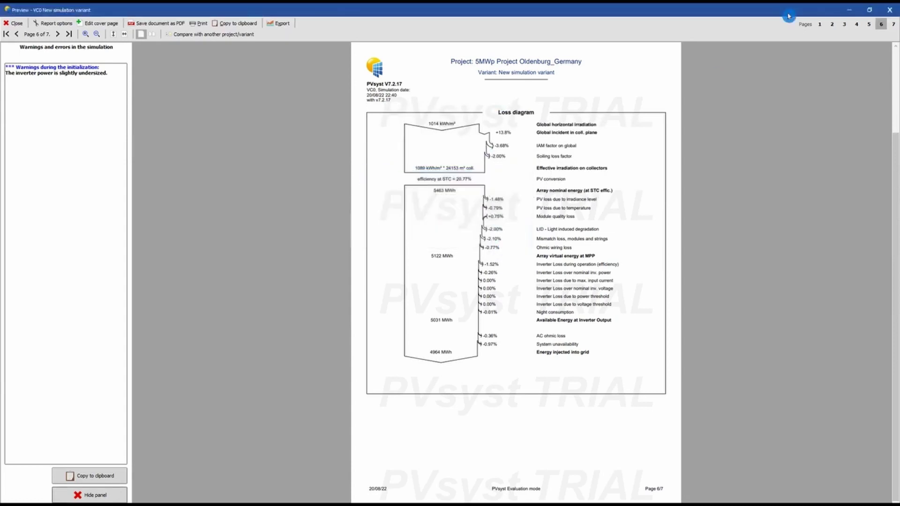
click(890, 10)
- Save the simulation variant with the description "5MWp system", and save the project after leaving the results
click(499, 307)
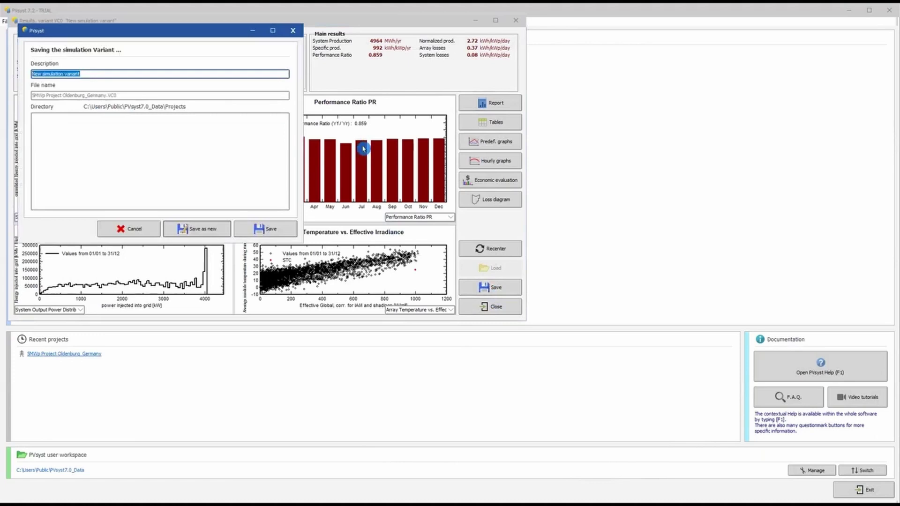
text(B)
click(269, 230)
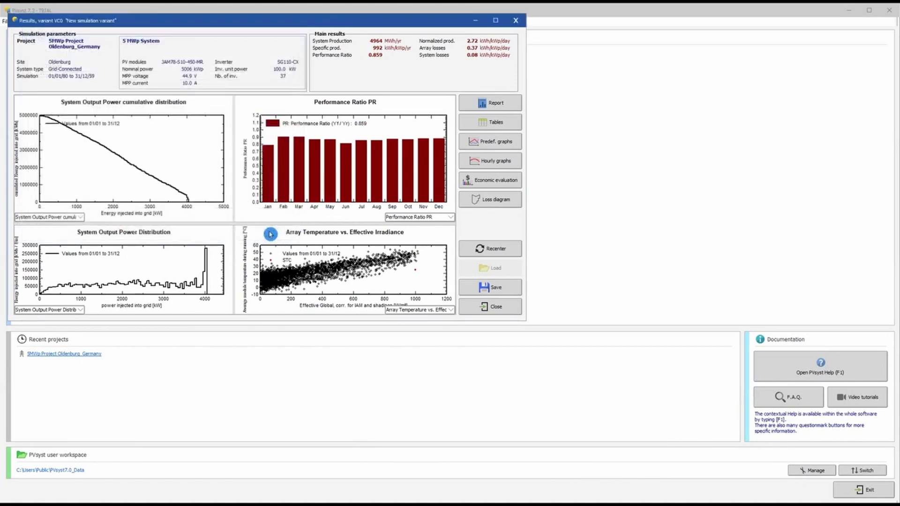
click(478, 309)
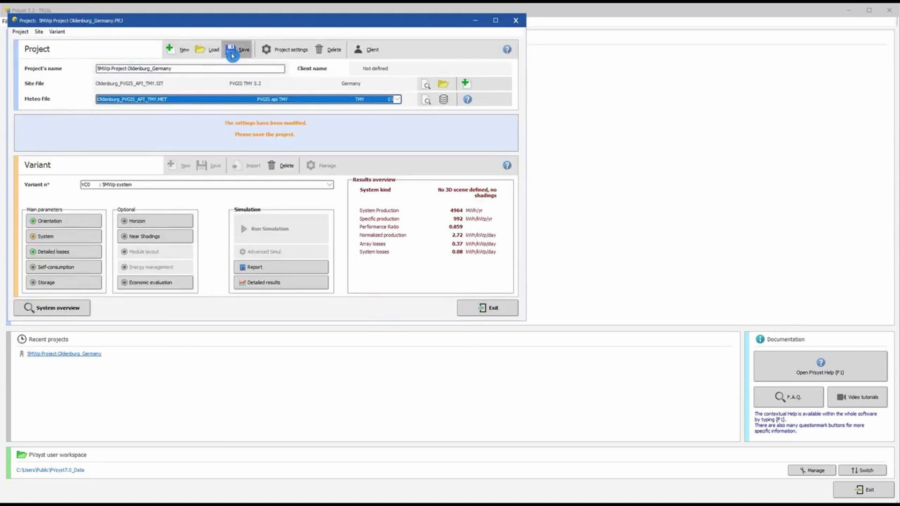
click(237, 50)
click(258, 228)
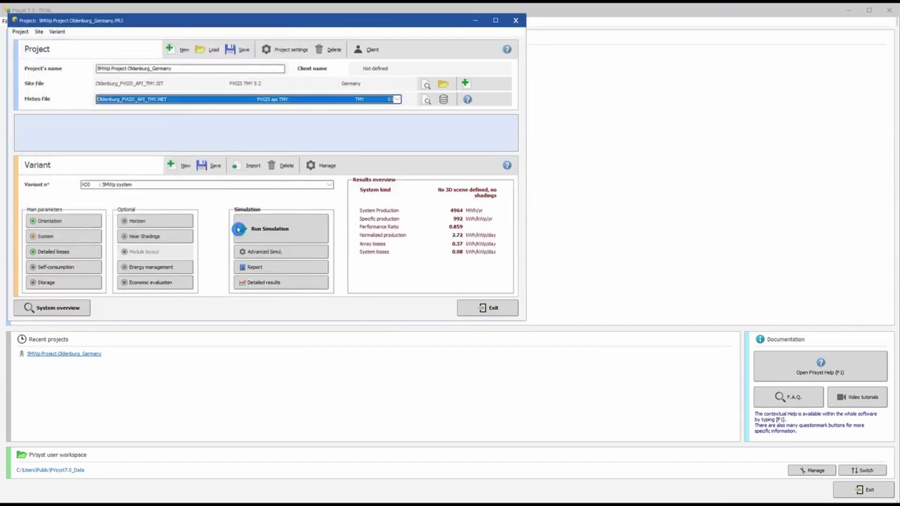